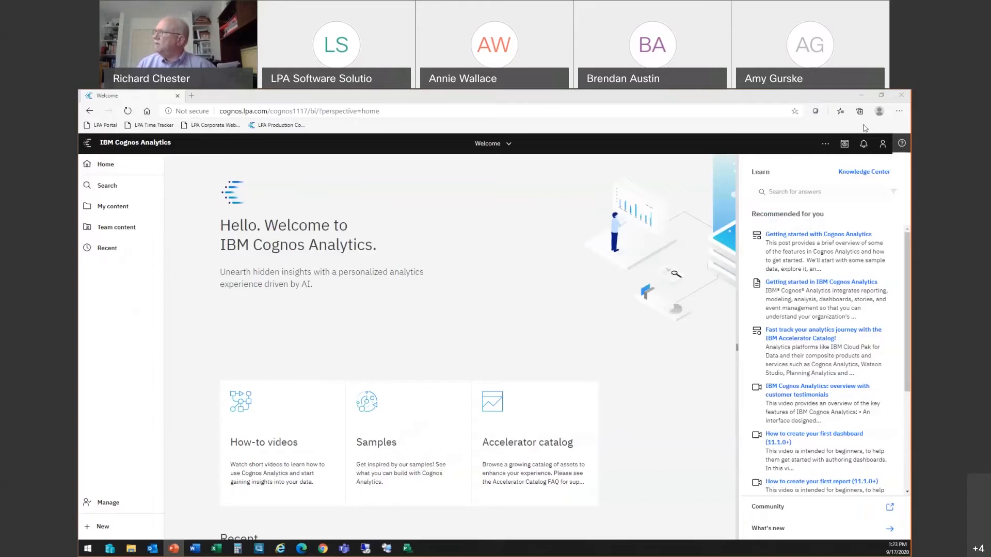
Step: Create a new data set from the GO sales (query) package in Team content's Samples > Models folder
click(902, 144)
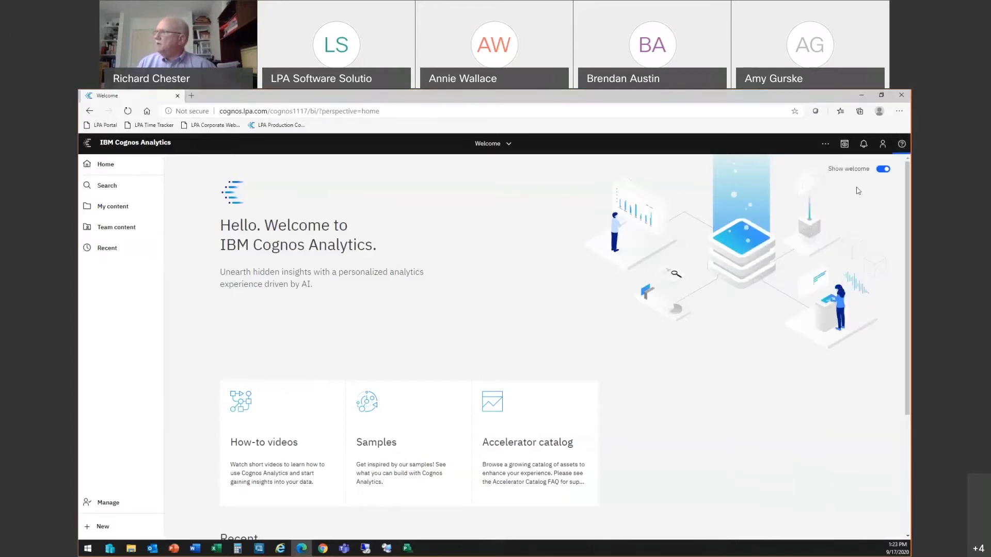
click(109, 230)
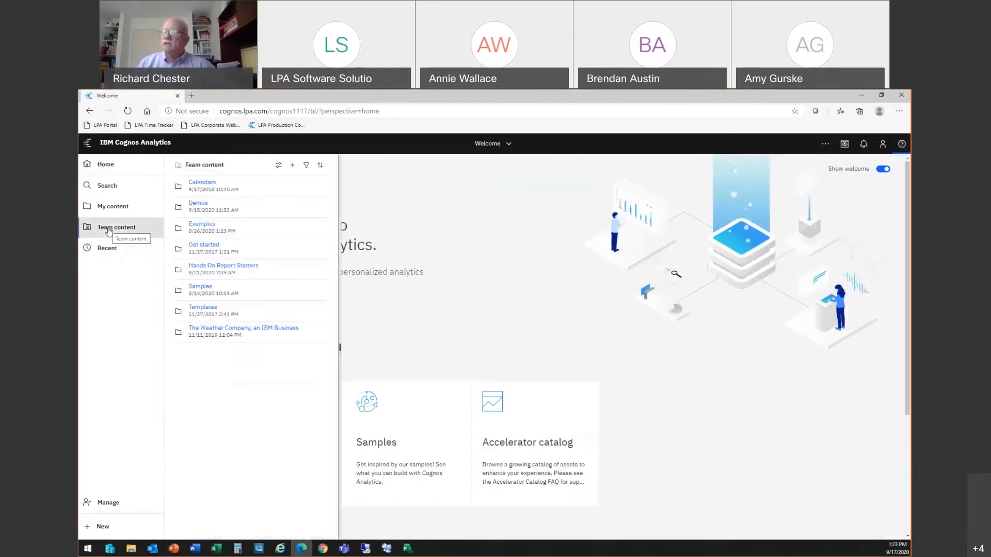
click(199, 288)
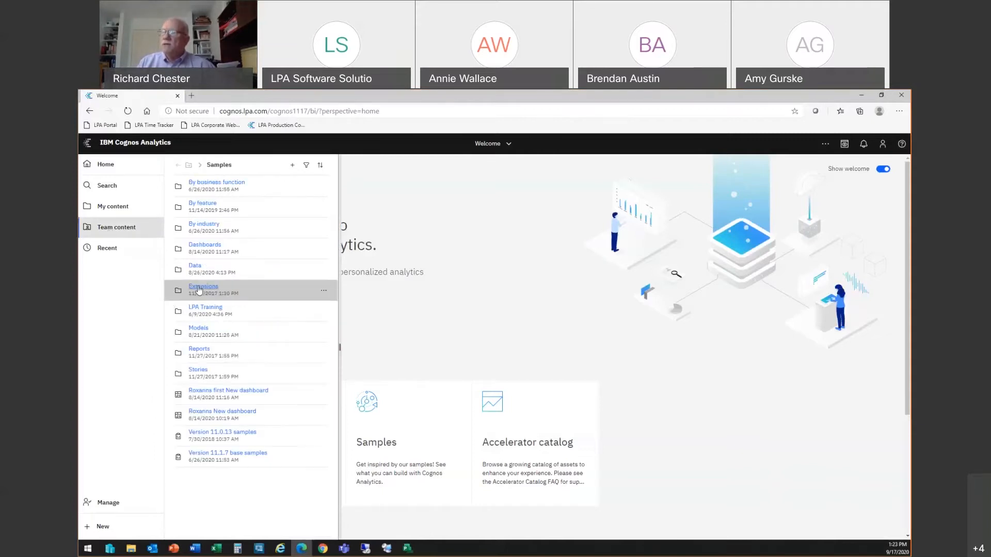
click(196, 331)
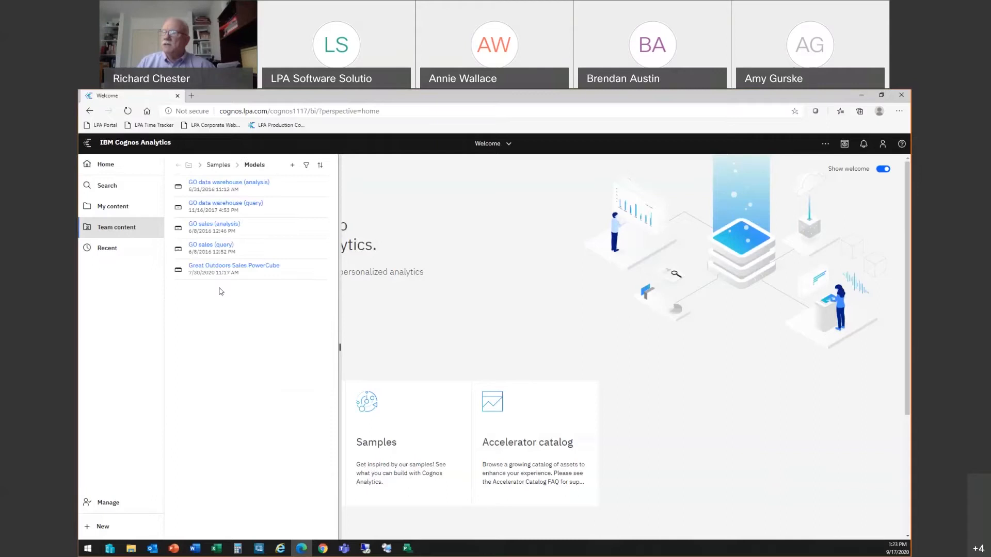
right_click(208, 251)
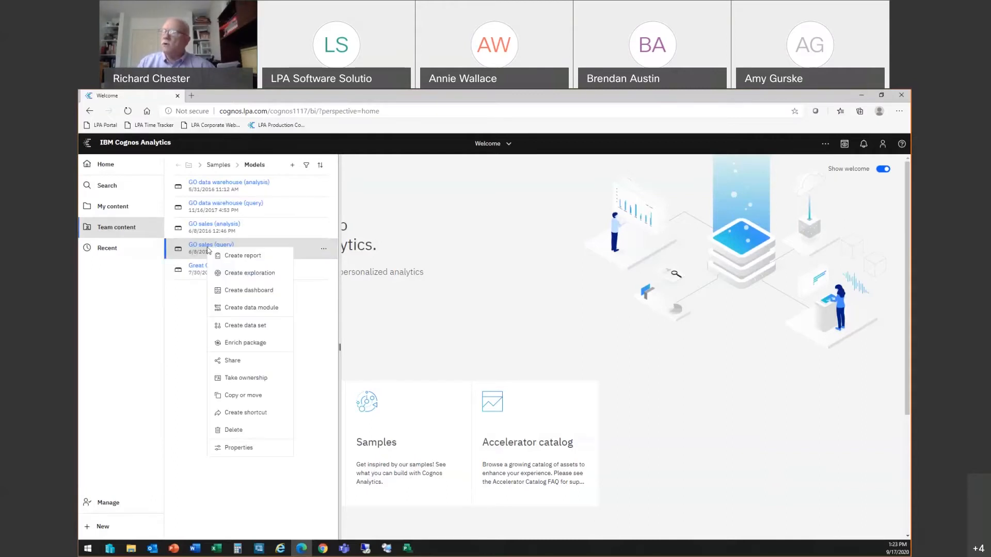
click(251, 324)
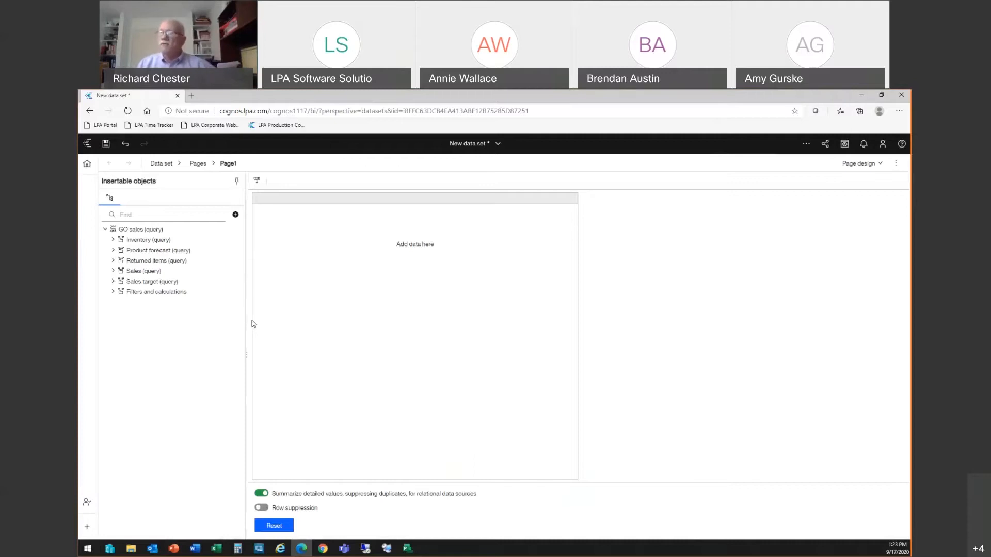
Step: Add Product type and Product line from Sales (query) > Products to the data set's table
click(113, 272)
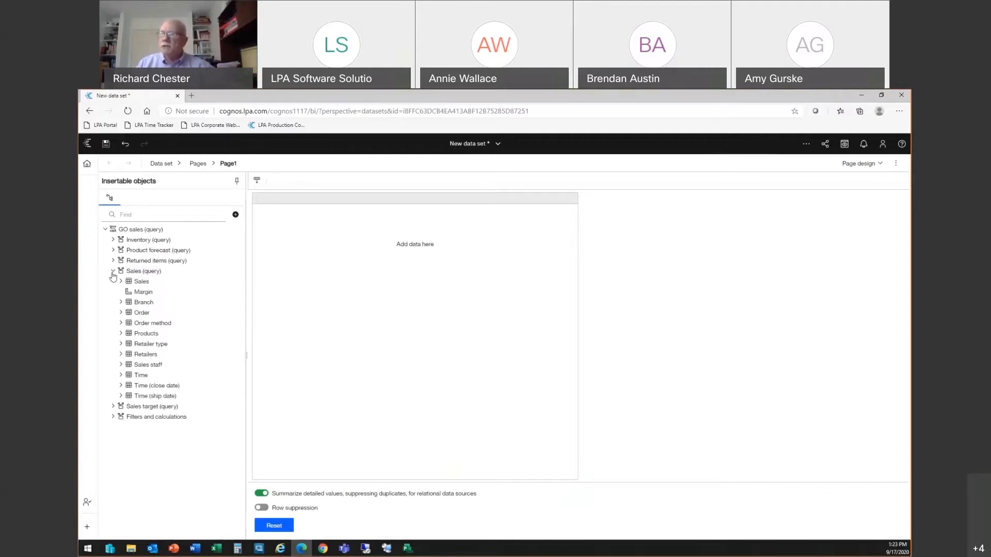
click(121, 333)
drag(151, 359, 281, 325)
drag(159, 381, 274, 344)
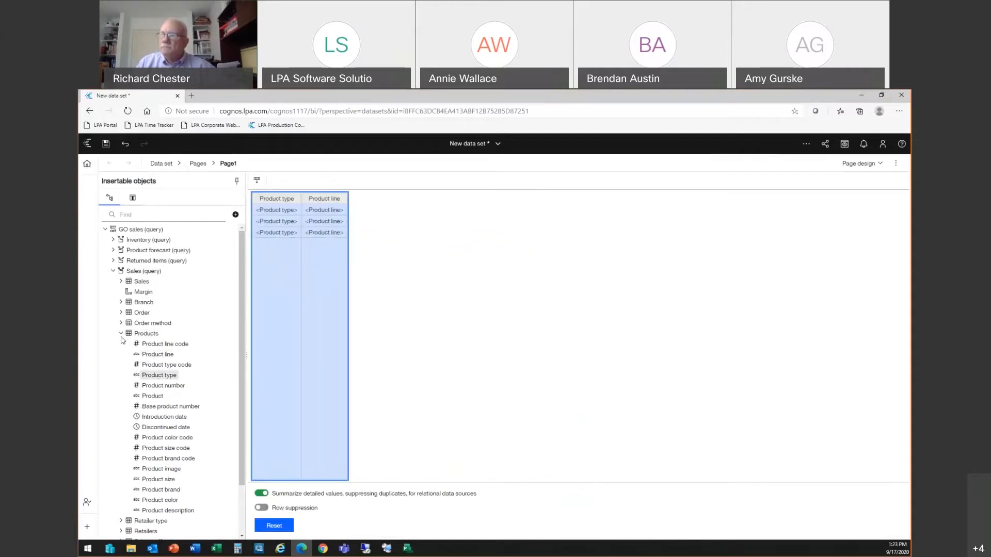
Step: Add Revenue from the Sales measures as a third column in the table
click(121, 334)
click(119, 281)
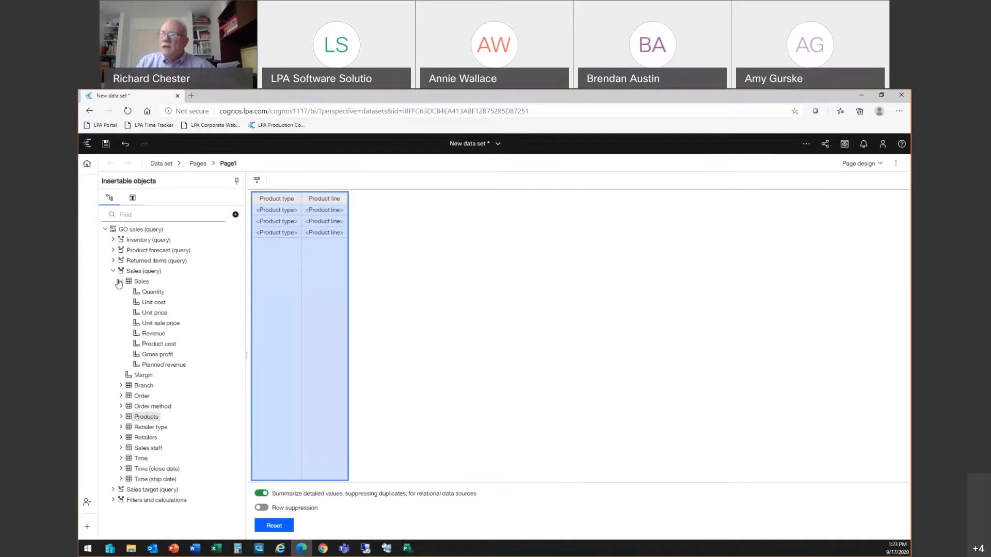
drag(153, 334, 345, 314)
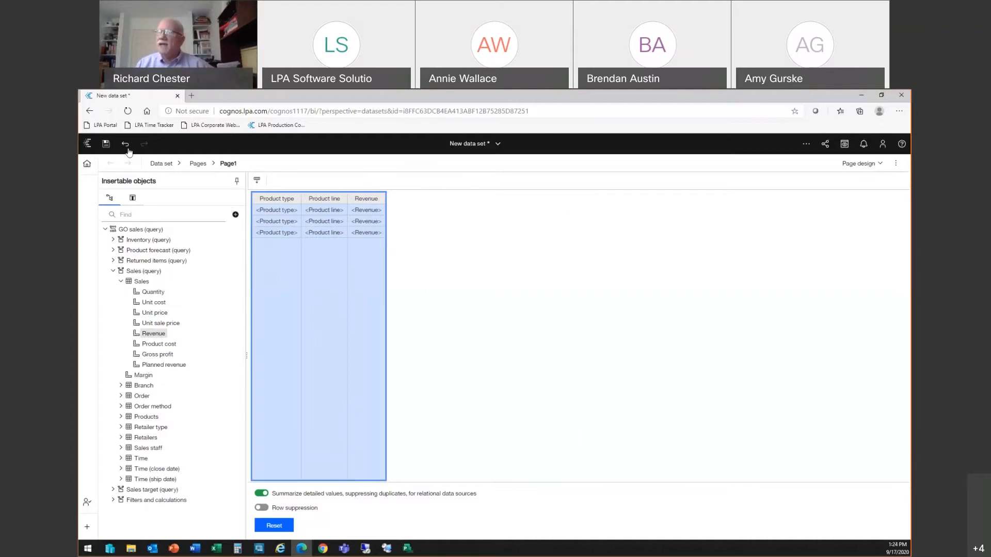
Step: Open the data set's Queries view and examine Query1's properties
click(164, 164)
click(169, 219)
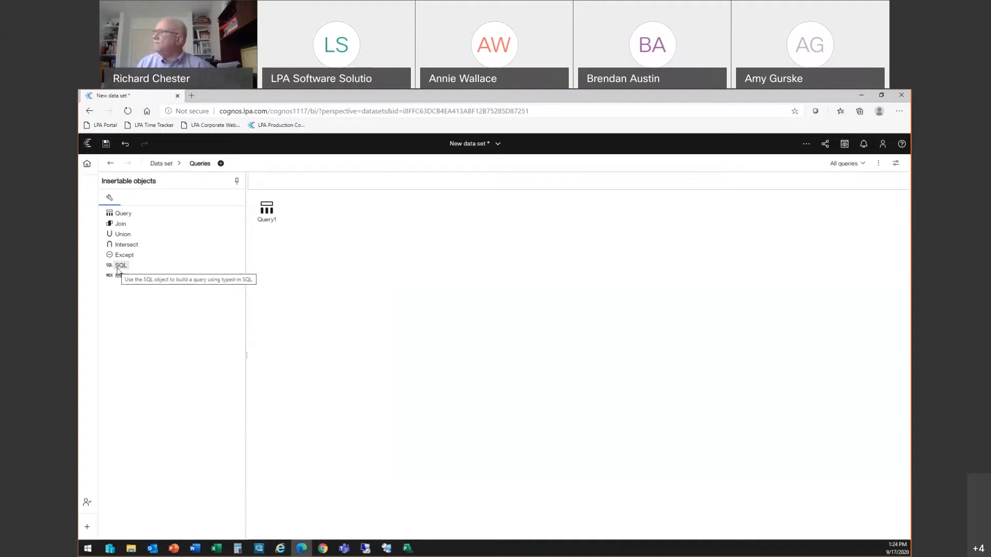
click(879, 163)
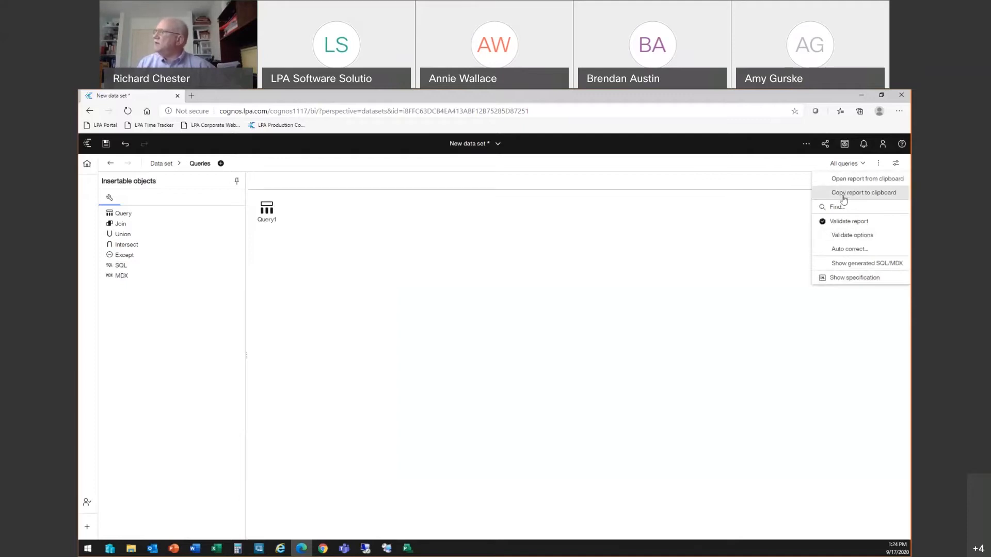
click(899, 166)
click(898, 166)
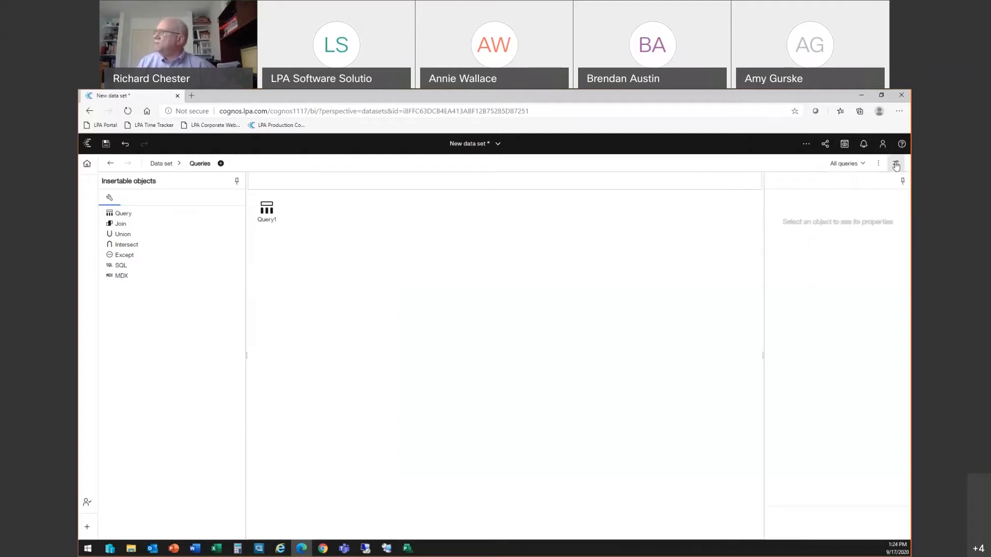
click(265, 216)
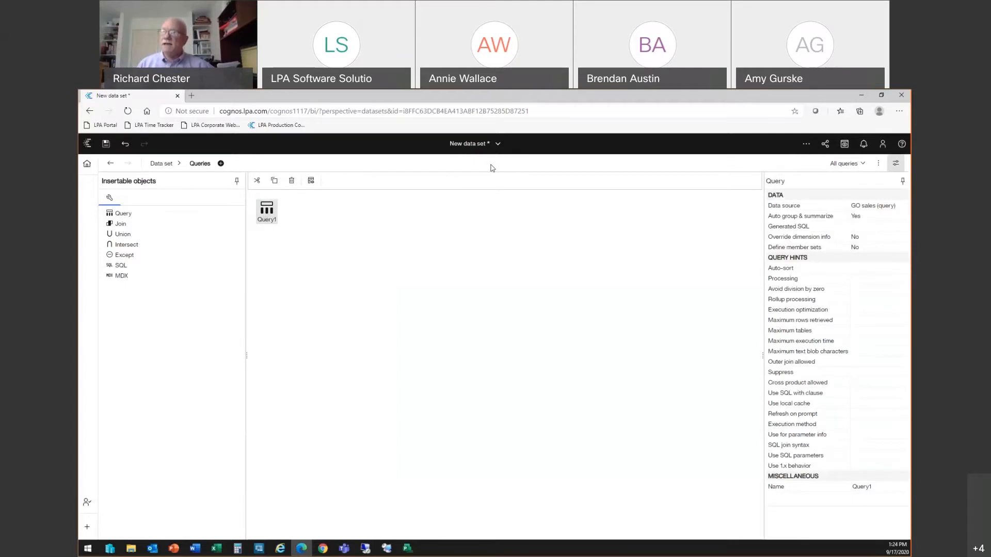
Step: Open the Report With Join report from My content for editing
click(87, 163)
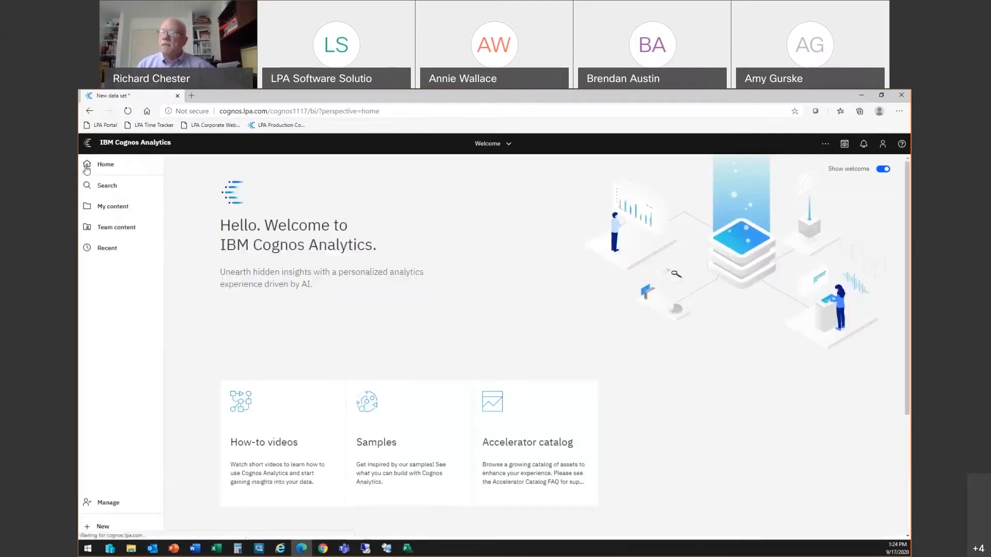
click(106, 212)
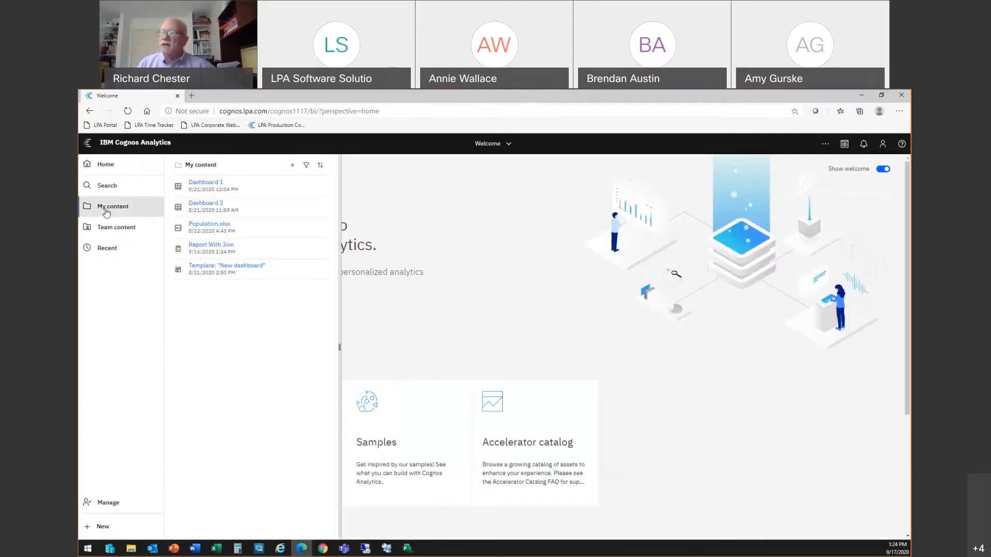
right_click(232, 251)
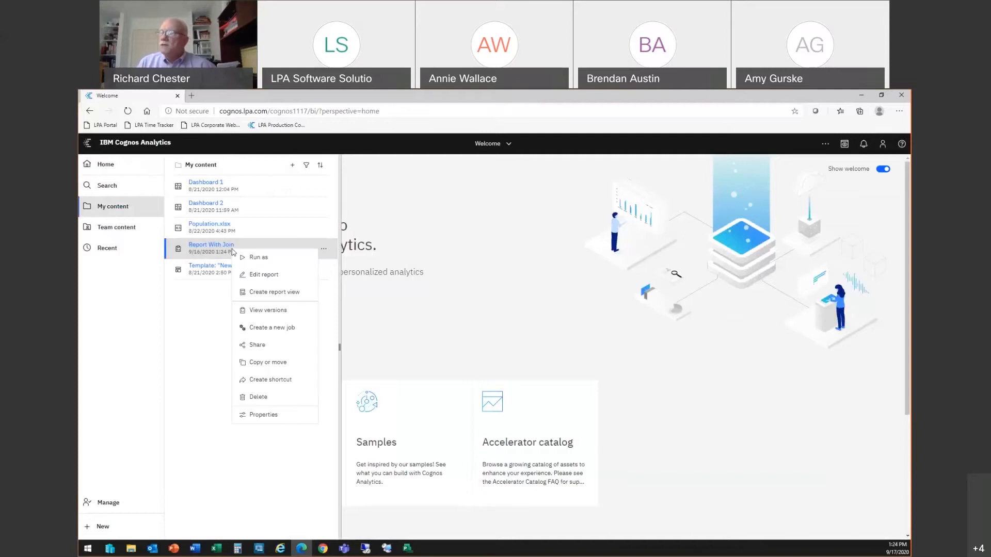
click(260, 277)
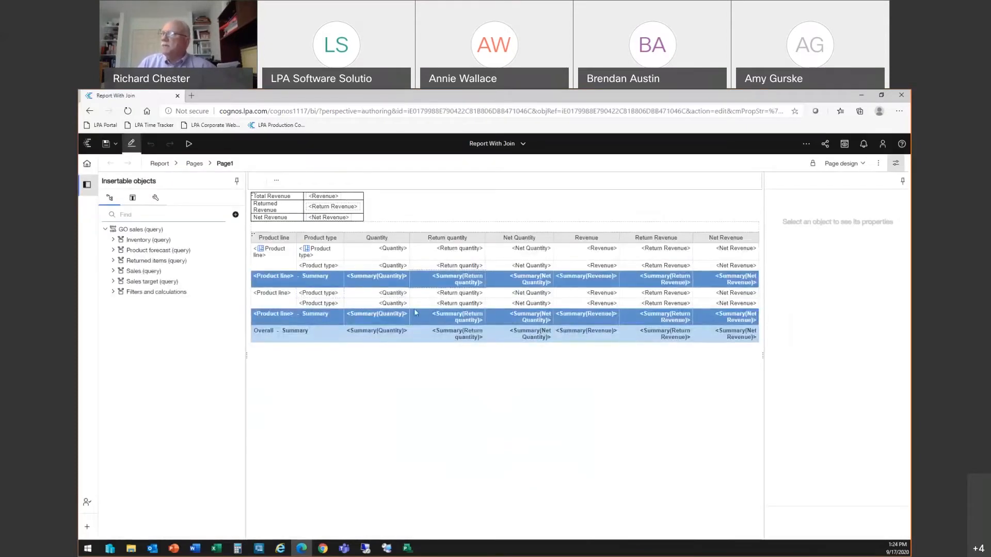
Step: Copy the Report With Join report specification to the clipboard from its Queries view
click(155, 164)
click(174, 234)
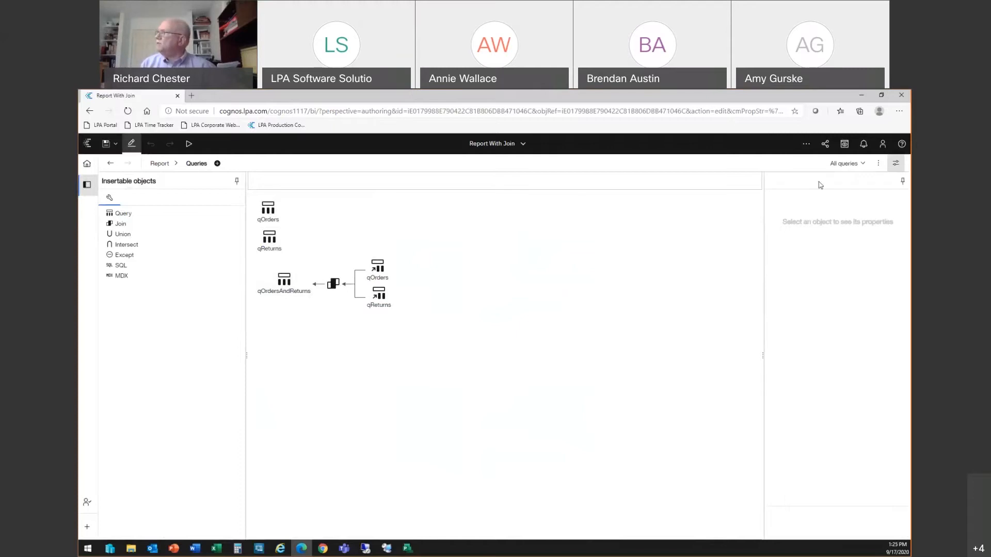
click(878, 164)
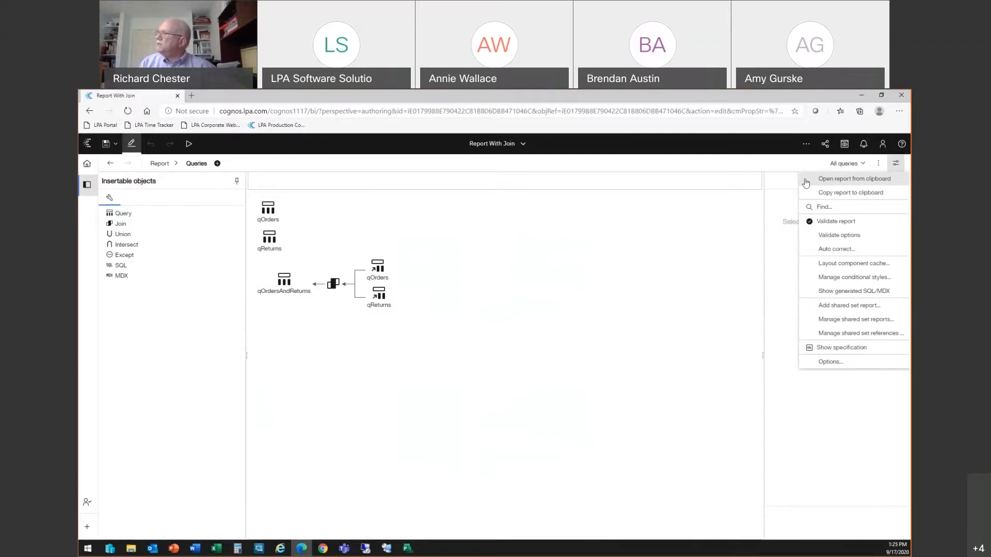
click(839, 195)
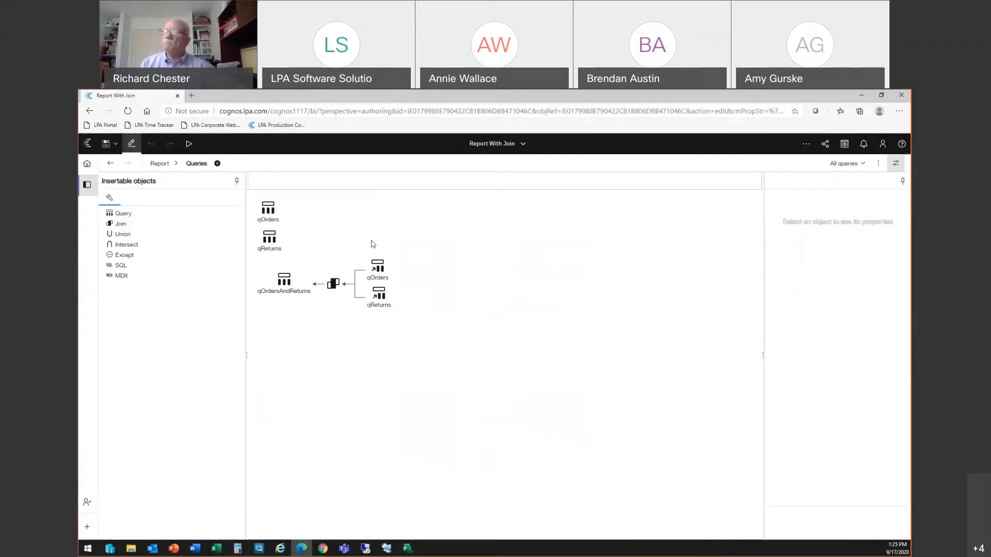
Step: Return to the unsaved new data set
click(87, 164)
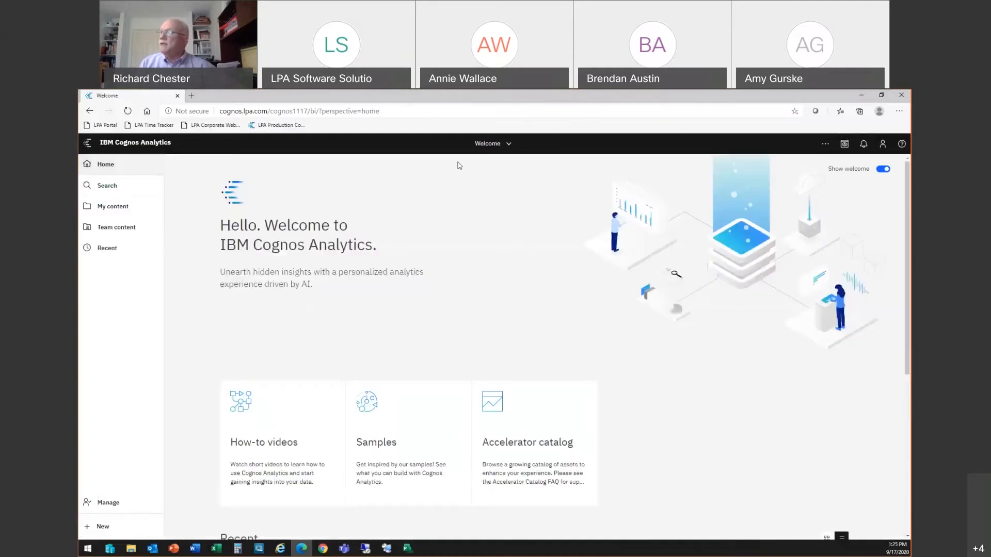
click(490, 143)
click(444, 190)
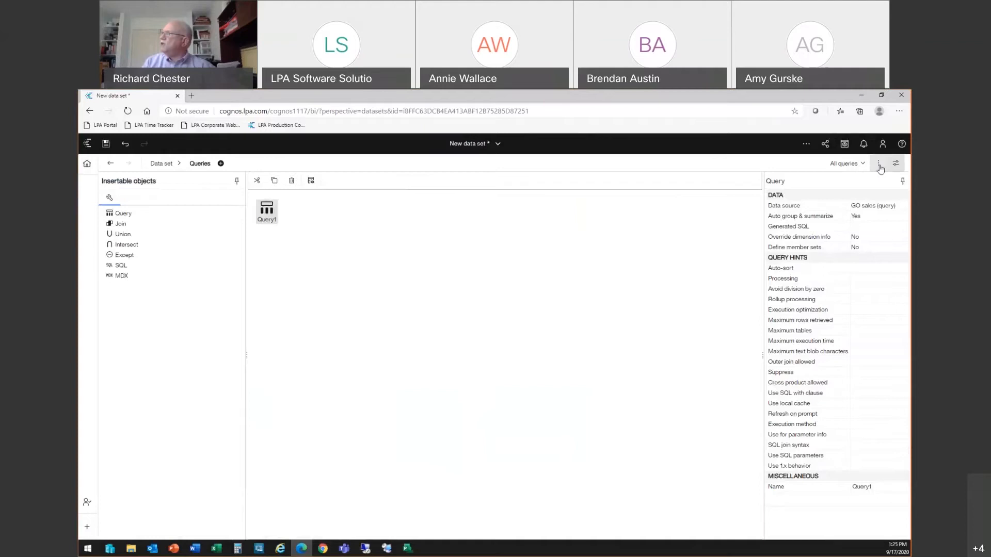
Step: Open the report from the clipboard into the data set without saving, pasting the copied specification
click(879, 164)
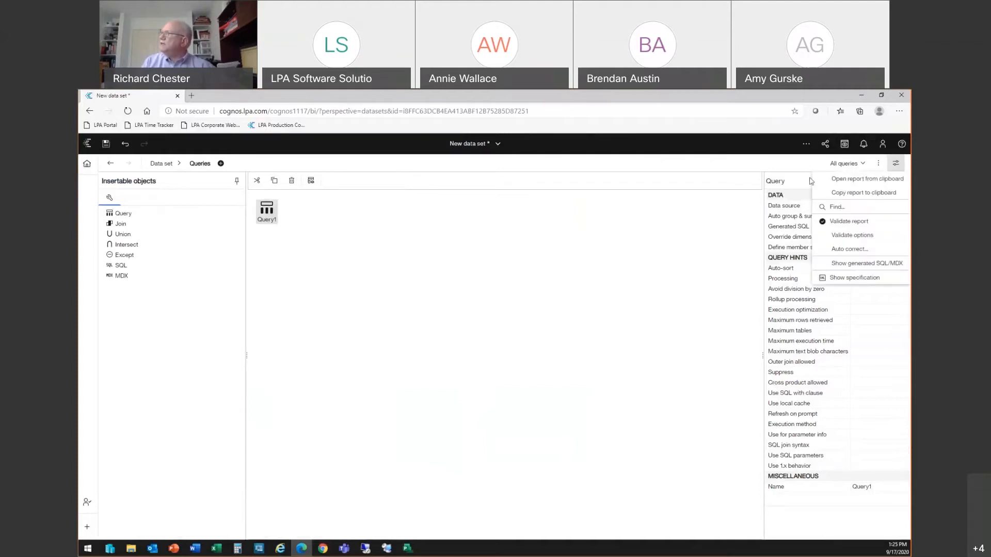
click(878, 178)
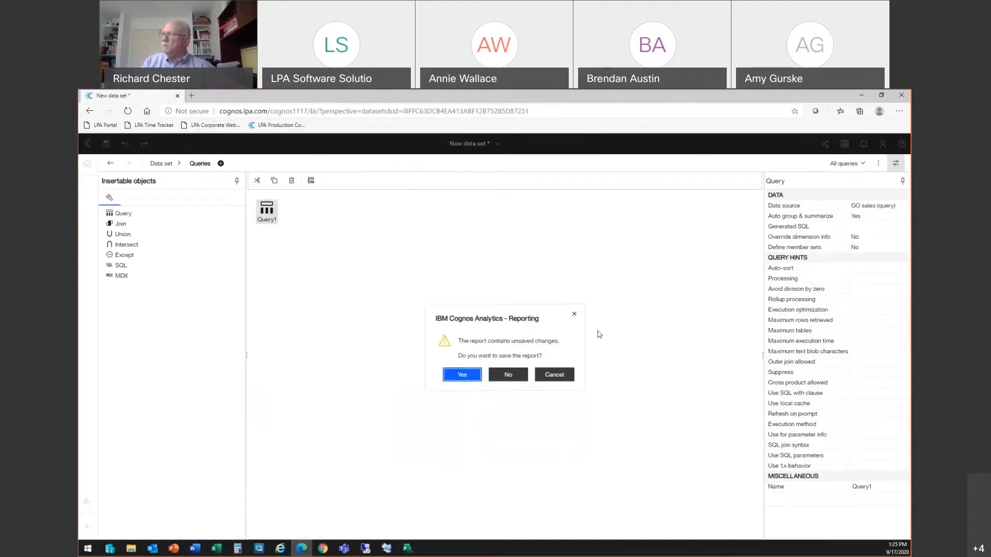
click(508, 375)
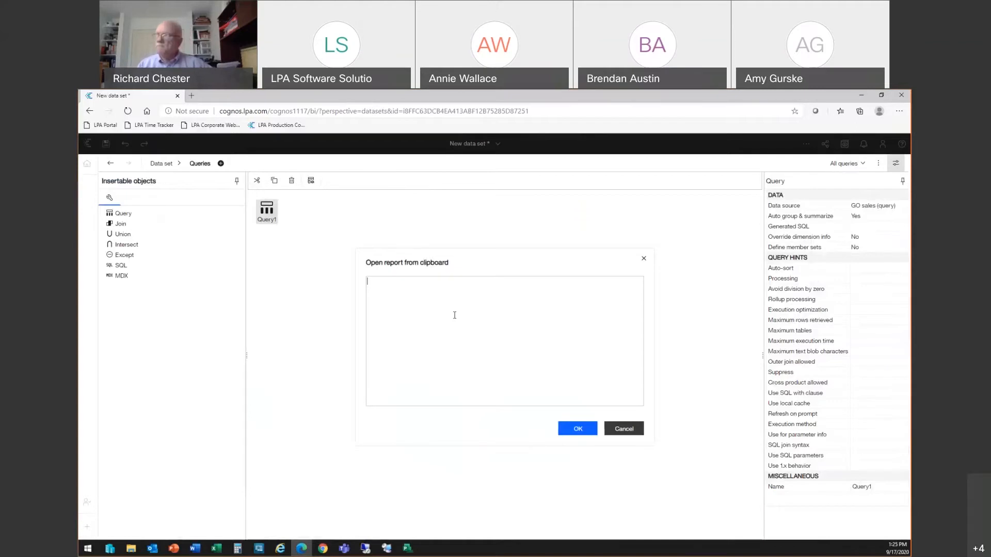
key(ctrl+v)
click(574, 428)
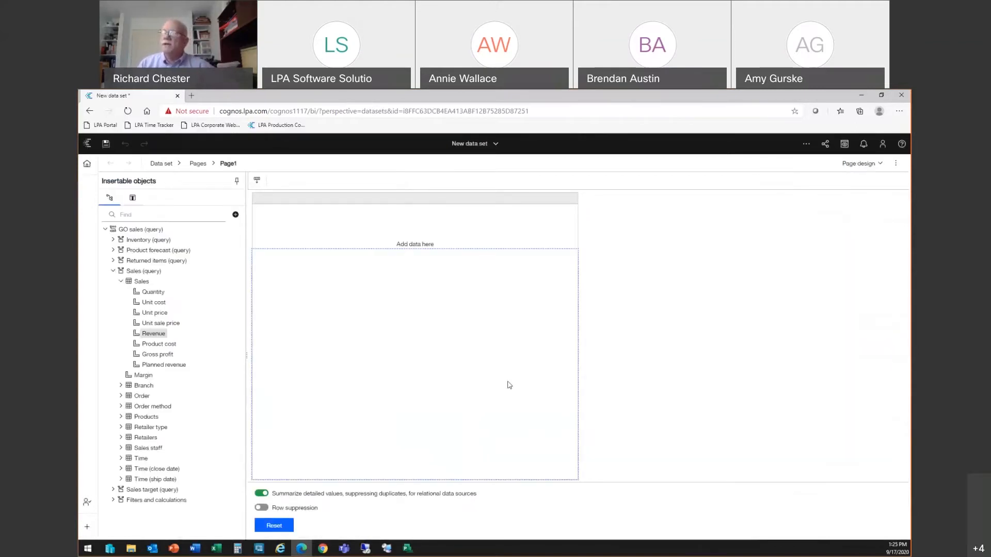
Step: Examine the pasted queries, including qOrders' data items and the join relationships of qOrdersAndReturns
click(165, 164)
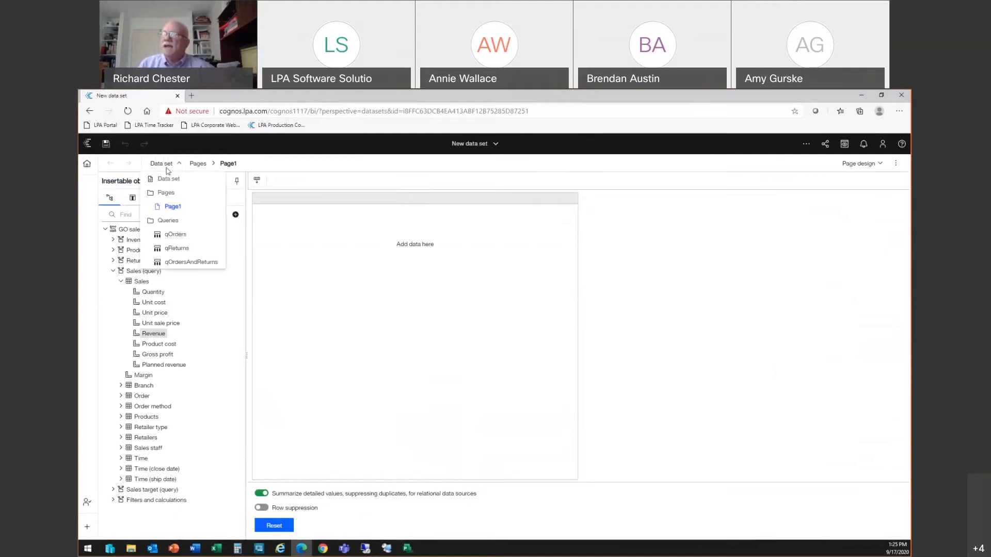
click(167, 221)
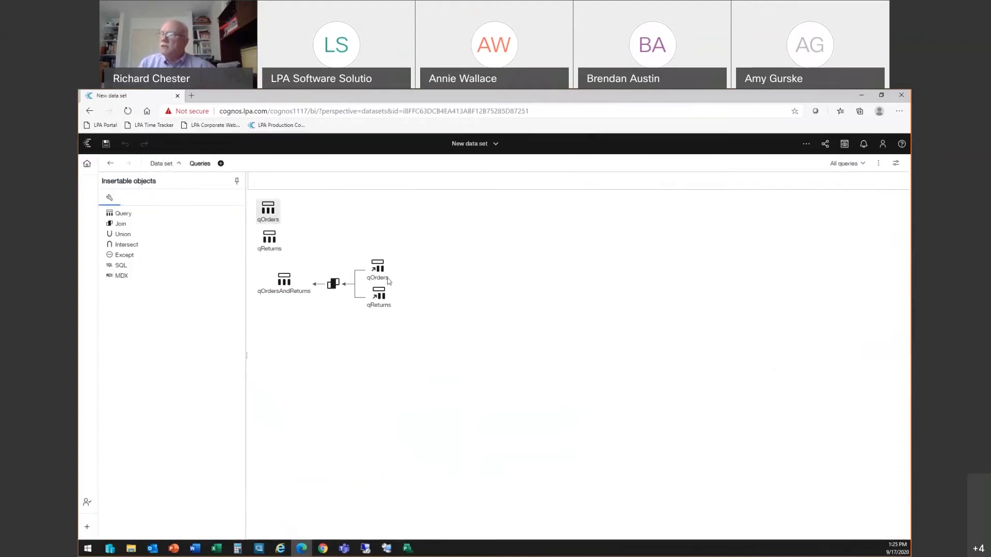
click(267, 213)
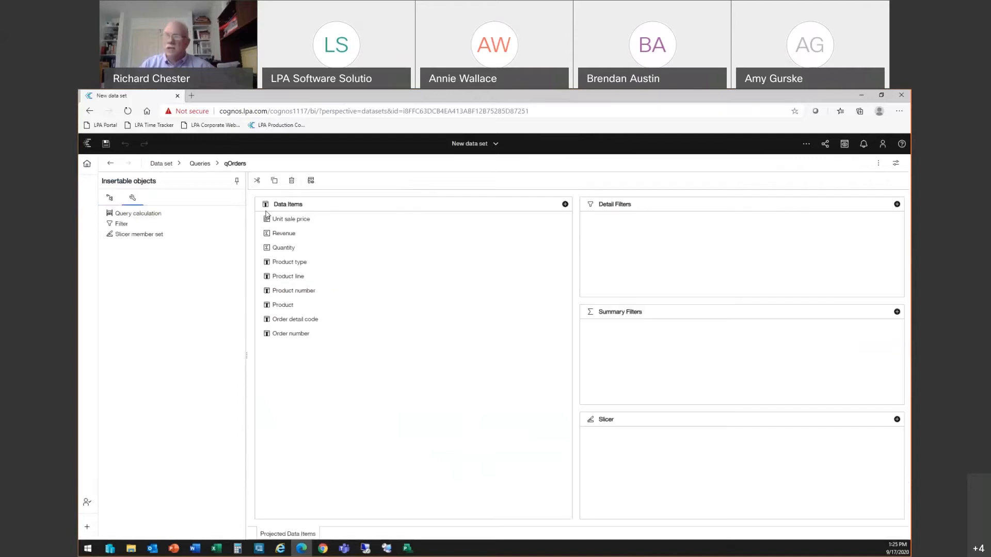
click(200, 163)
double_click(335, 286)
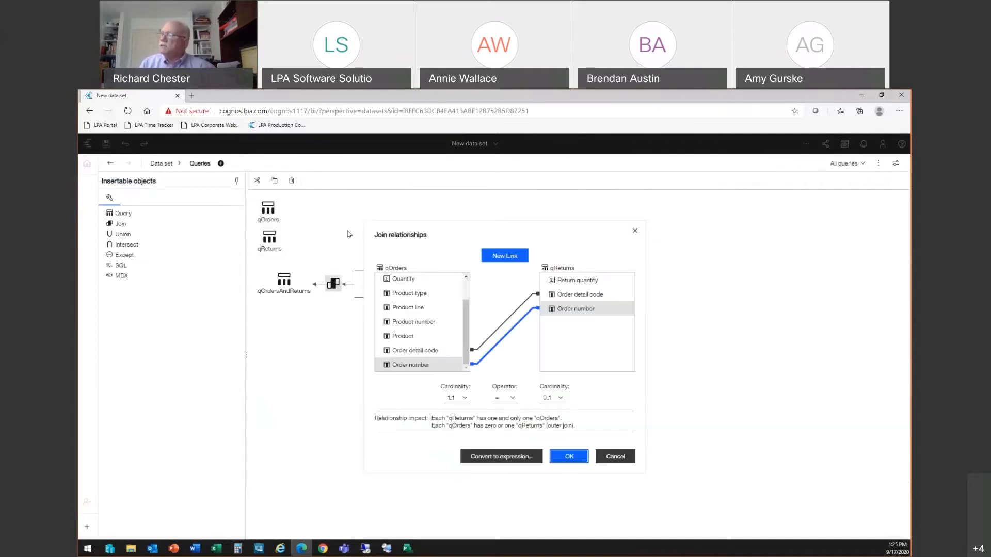
click(636, 231)
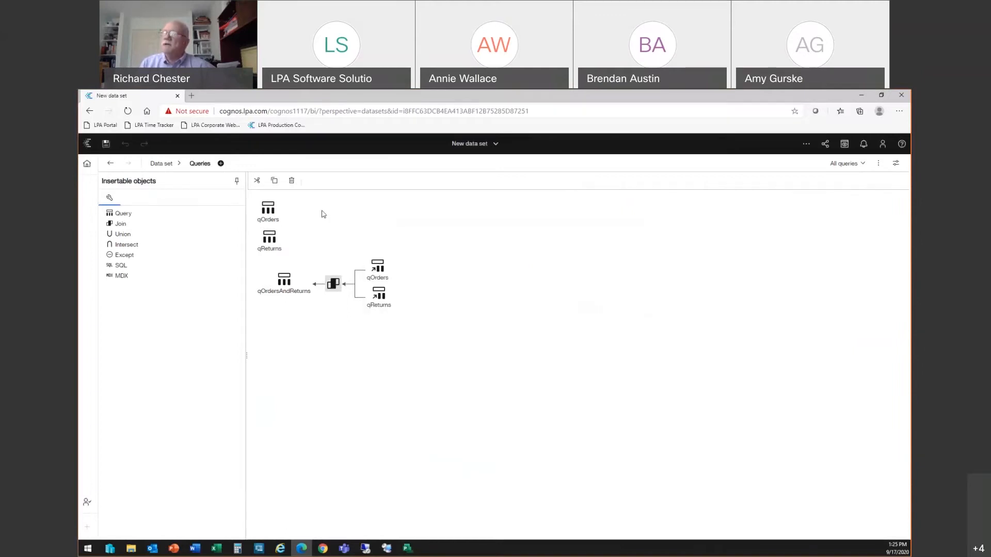
Step: Return to Page1 and view the data items of the pasted queries
click(161, 164)
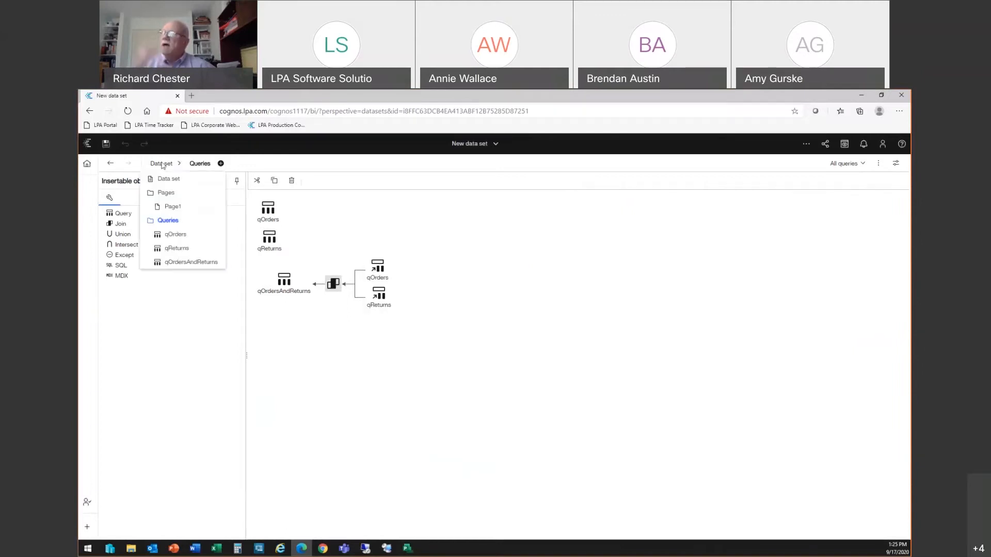
click(168, 207)
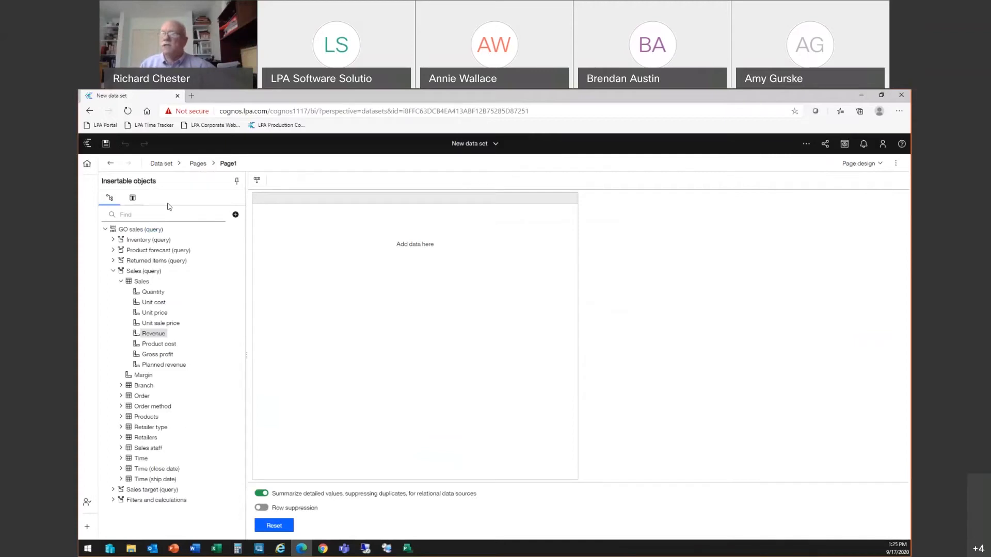
click(132, 198)
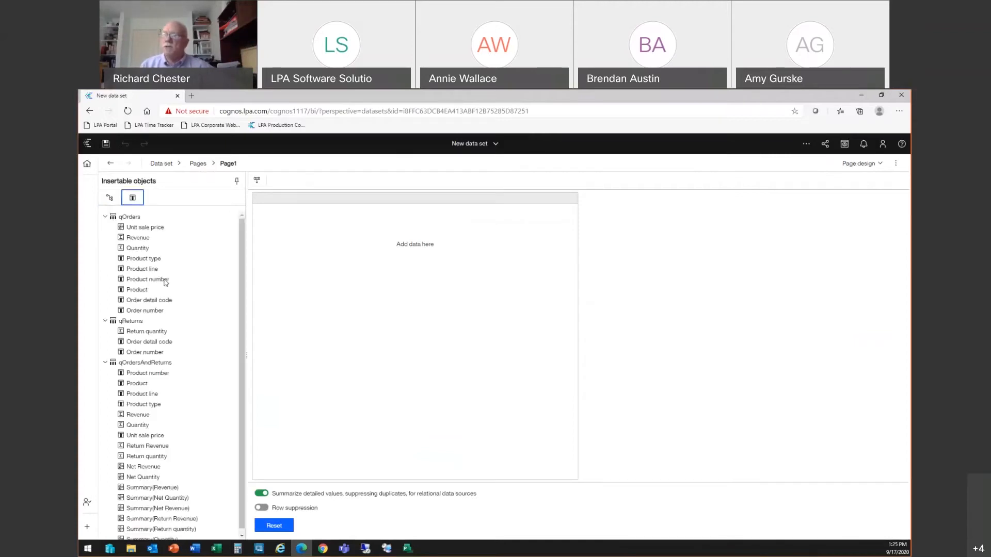
Step: Add the qOrdersAndReturns data items from Product number through Net Quantity to the page as a list
scroll(237, 376, down, 1)
click(146, 368)
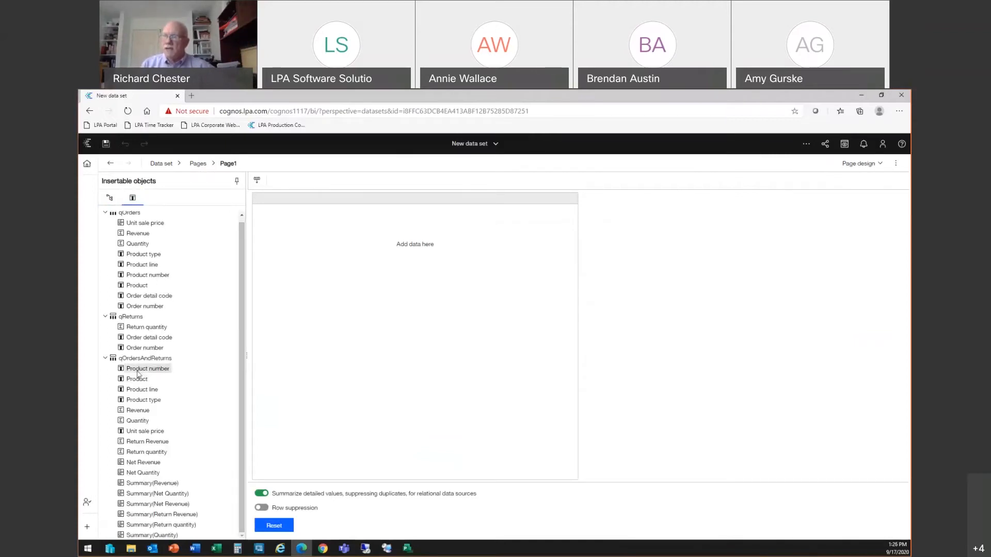
shift+click(140, 474)
drag(140, 474, 359, 359)
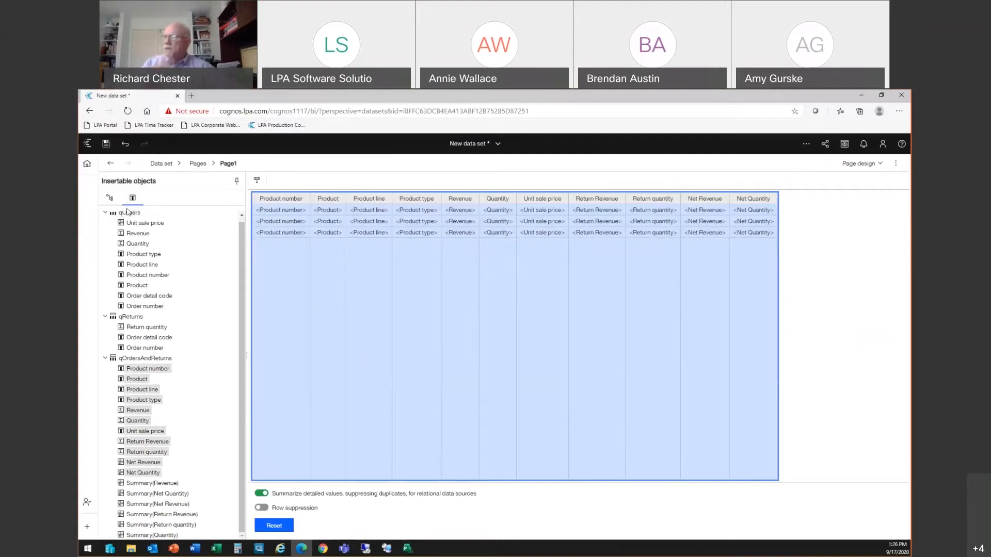
Step: Save the data set in My content as Data Set from My Report
key(ctrl+s)
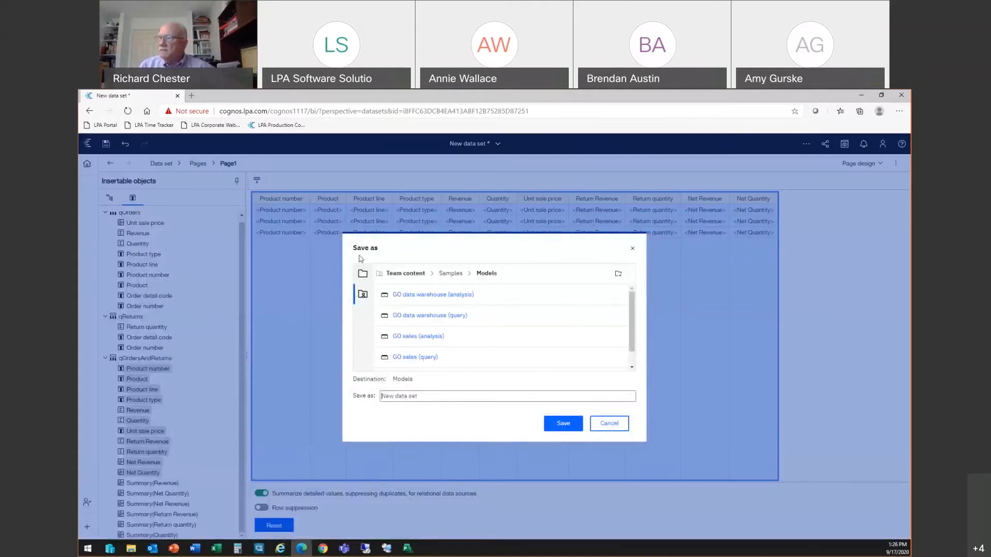
drag(430, 397, 360, 403)
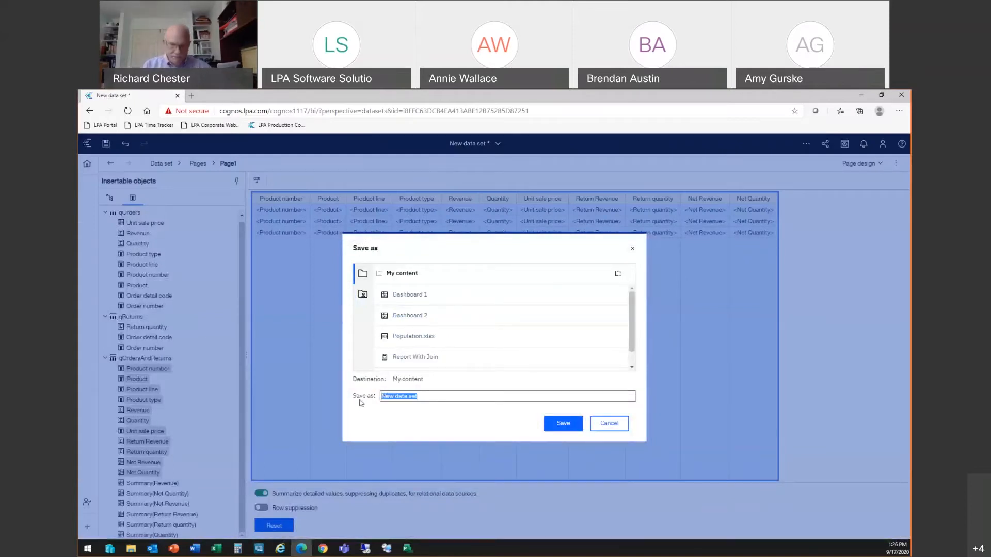
text(Da)
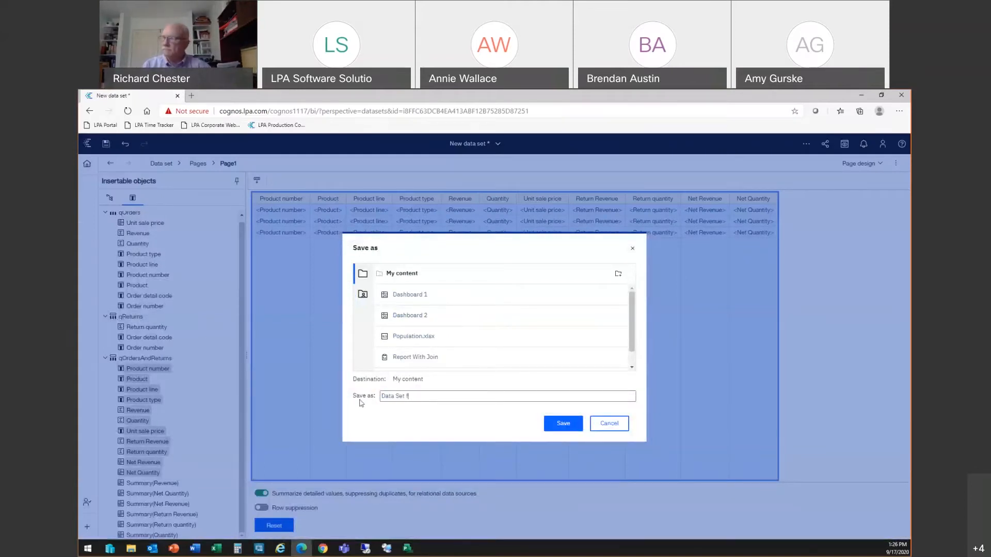
text(ta Set from My Report)
key(Return)
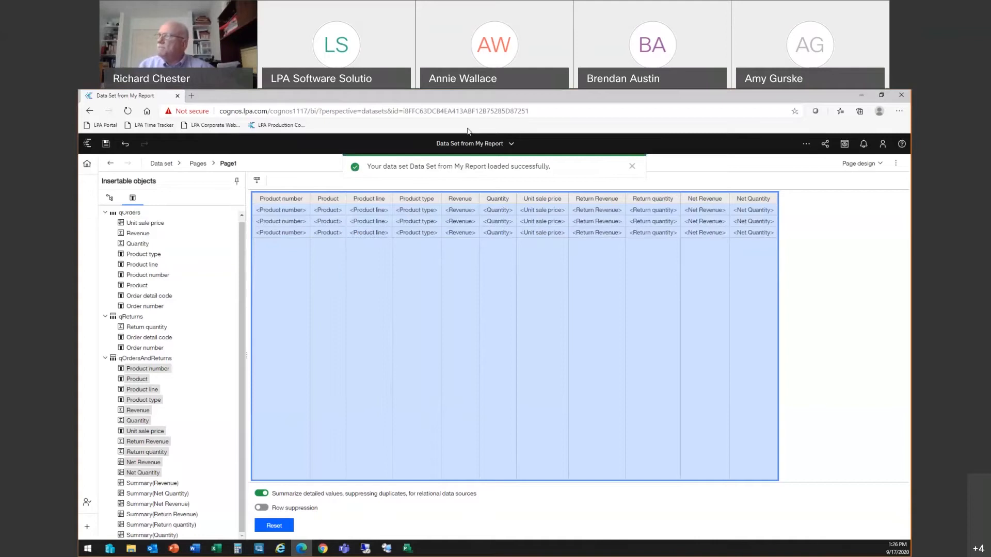
Step: Close the data set and create a new dashboard from Data Set from My Report using the blank tabbed template
click(486, 145)
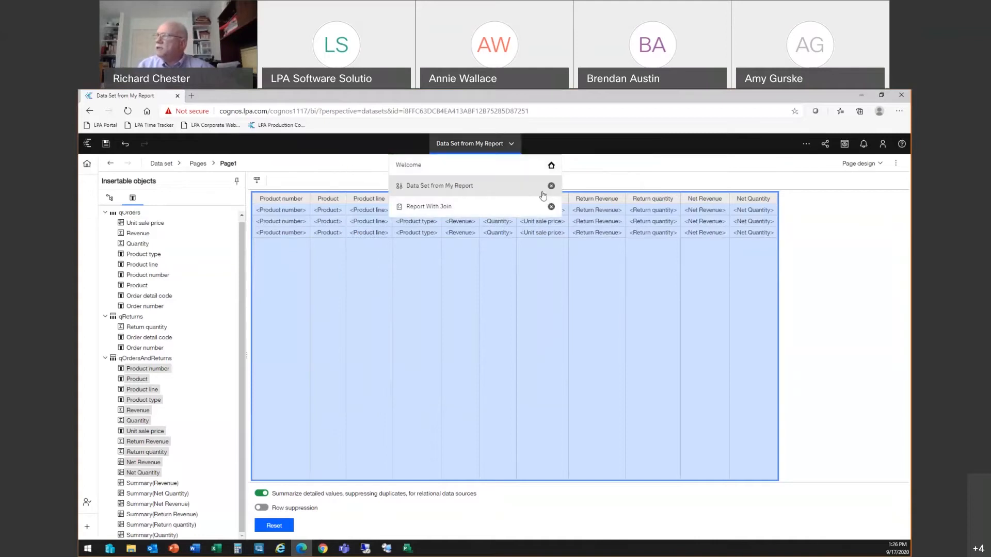
click(512, 146)
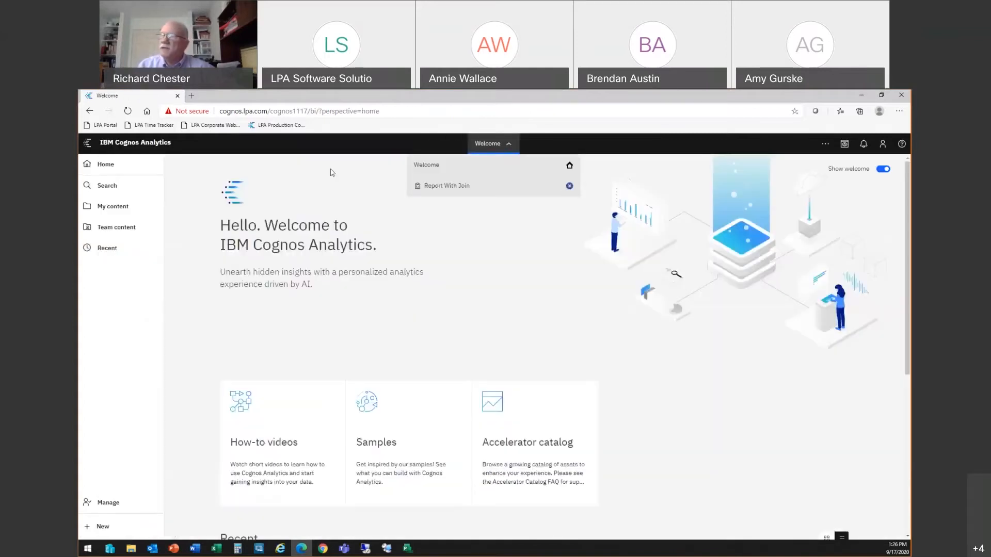
click(124, 208)
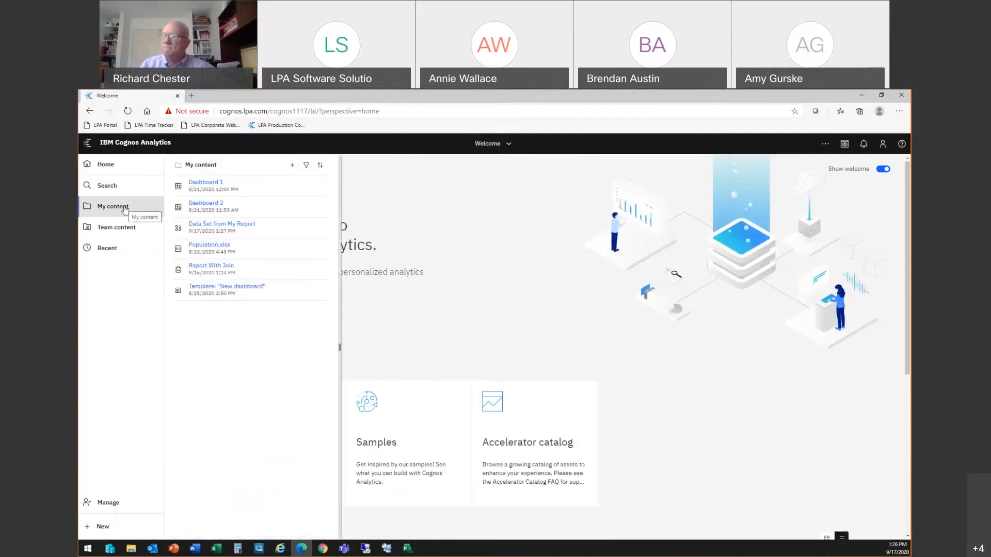
right_click(212, 225)
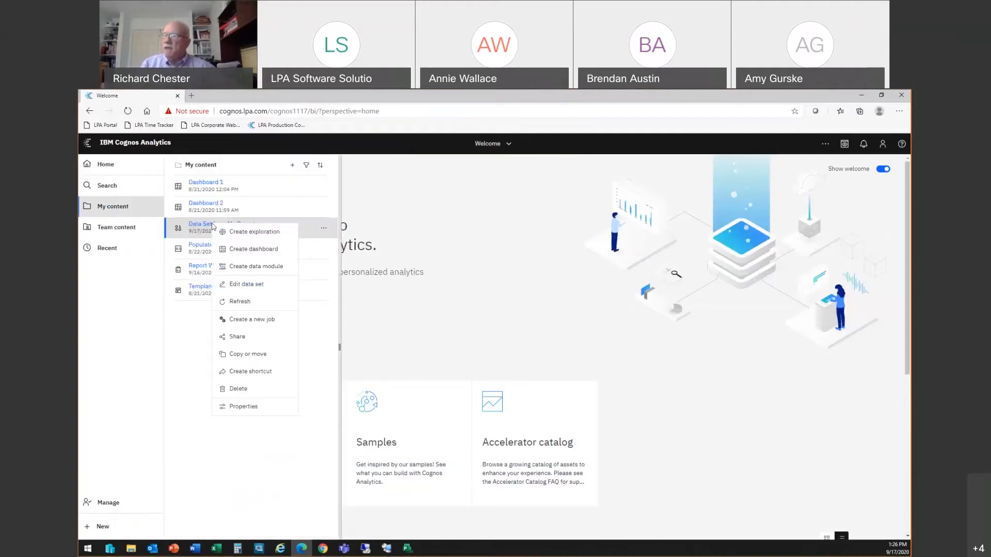
click(234, 249)
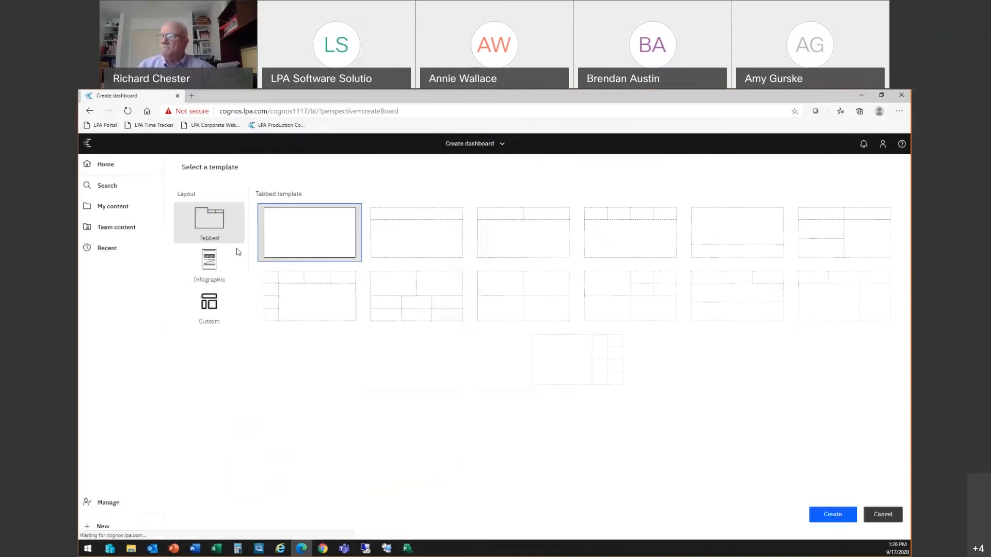
double_click(299, 258)
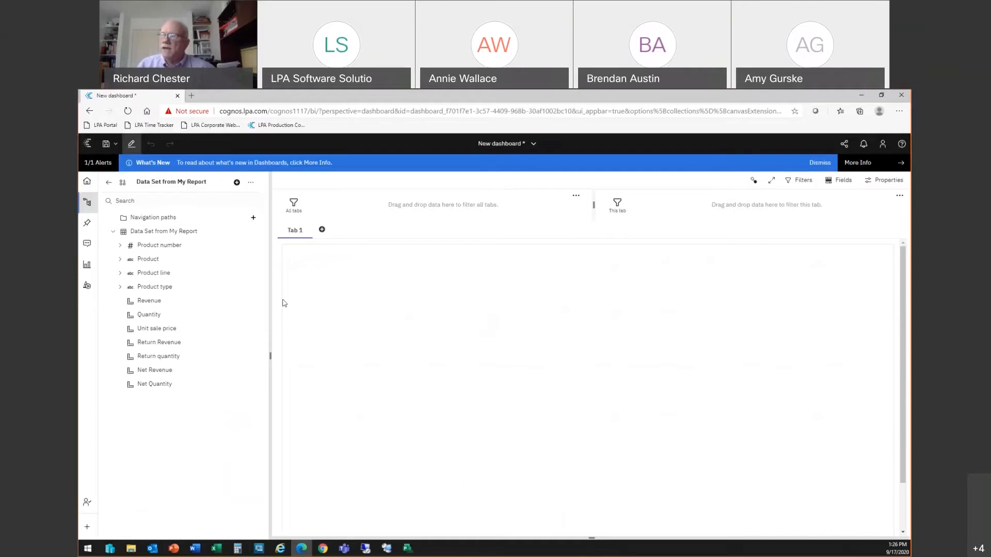
Step: Add a Revenue by Product visualization to the dashboard from the Product and Revenue fields
click(148, 260)
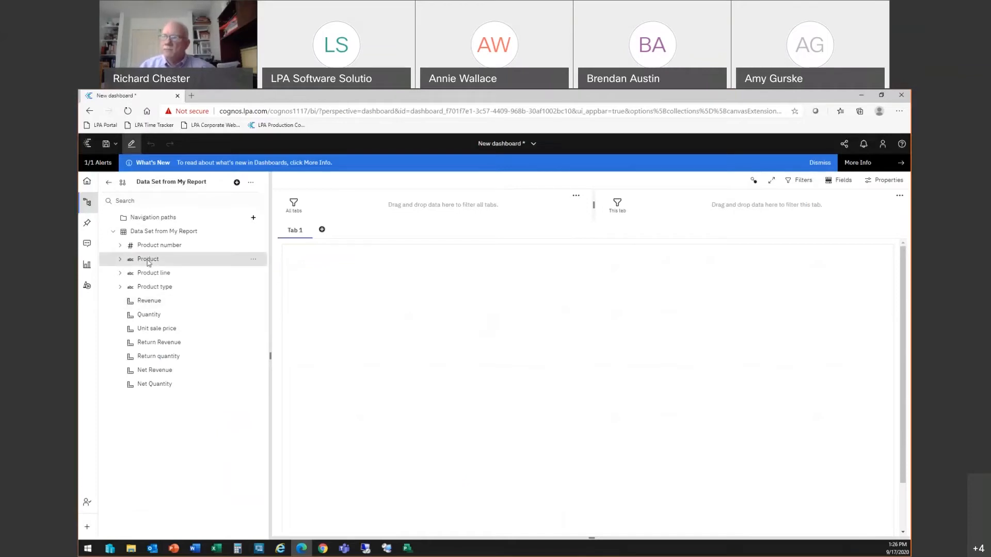
ctrl+click(149, 301)
drag(149, 301, 338, 274)
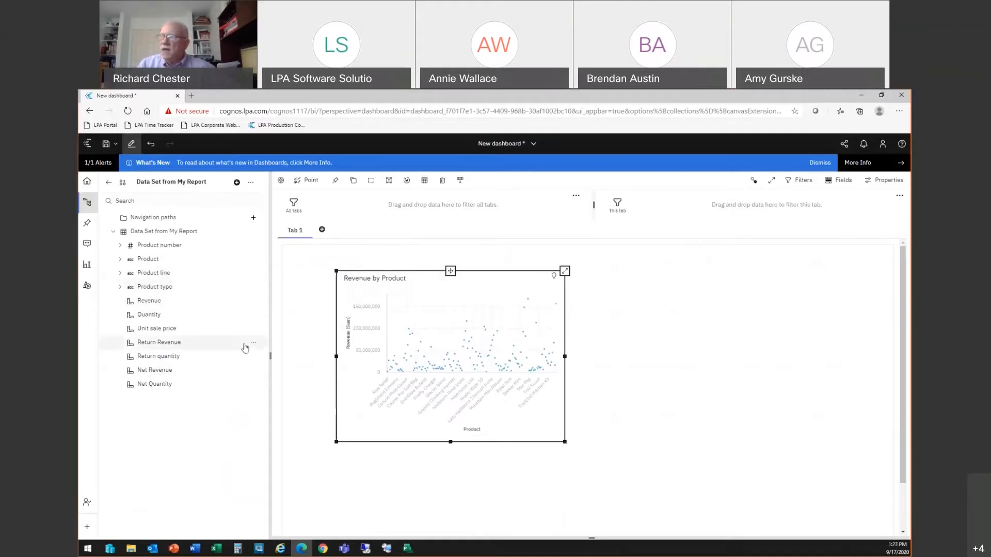
Step: Add a Product line list and select each product line in turn to filter the chart, ending on Mountaineering Equipment
drag(153, 278, 625, 286)
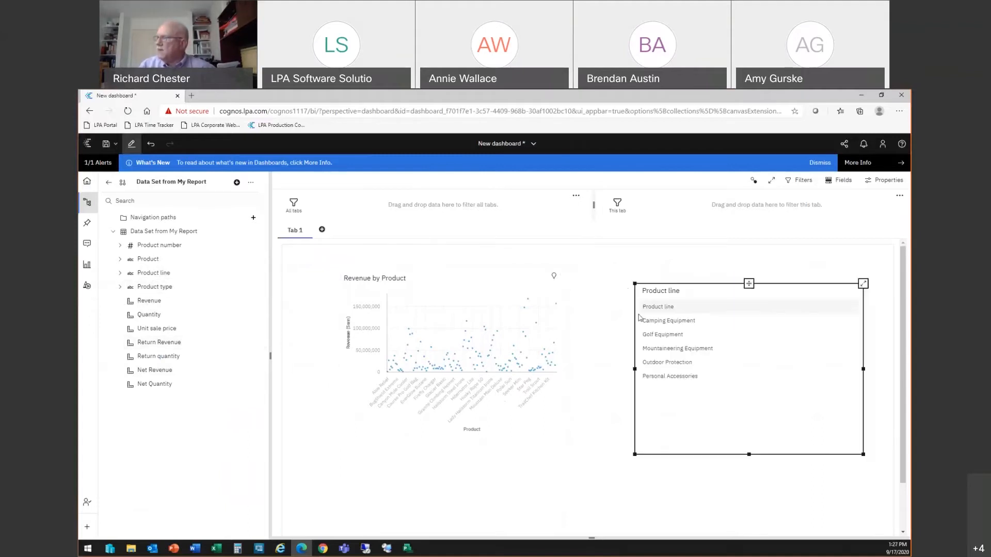
click(652, 323)
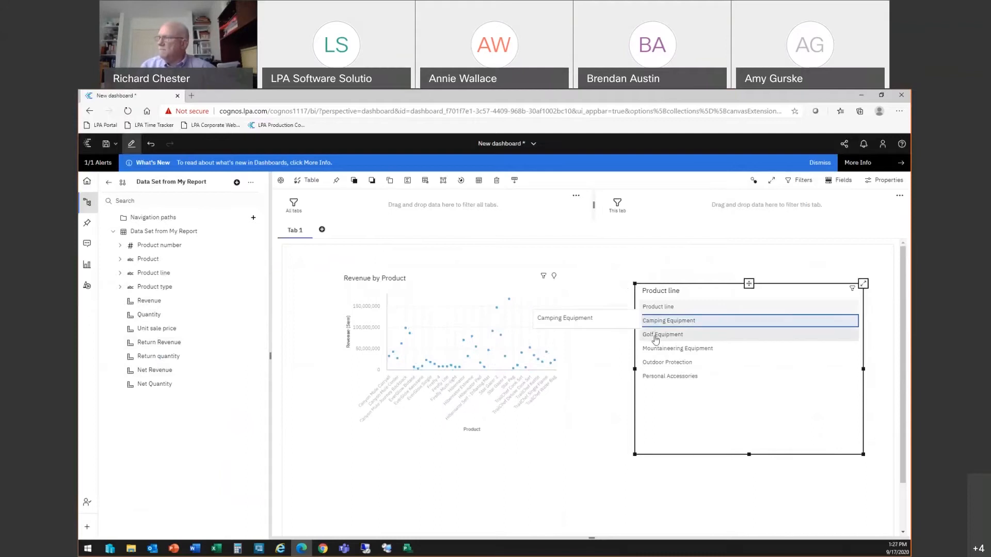
click(654, 335)
click(656, 348)
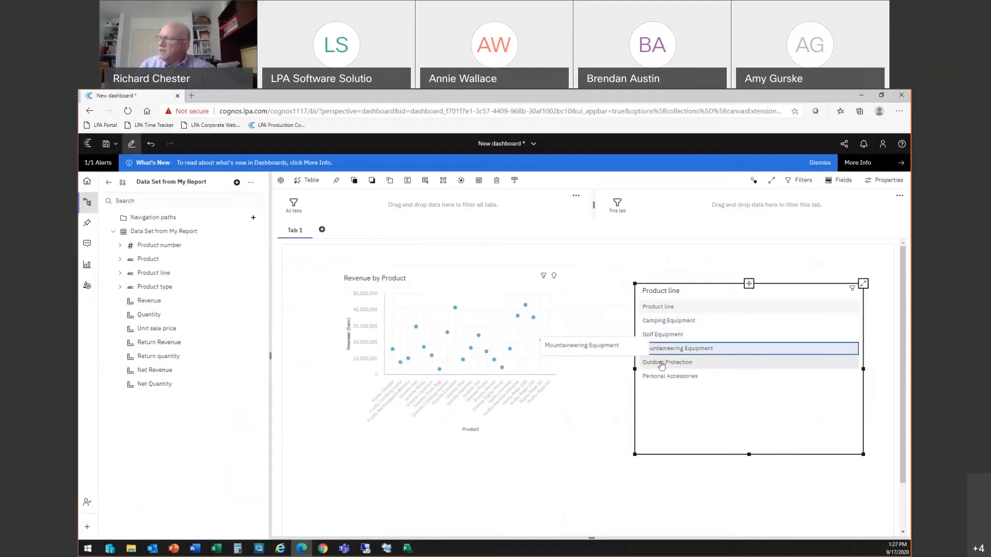
click(658, 362)
click(666, 377)
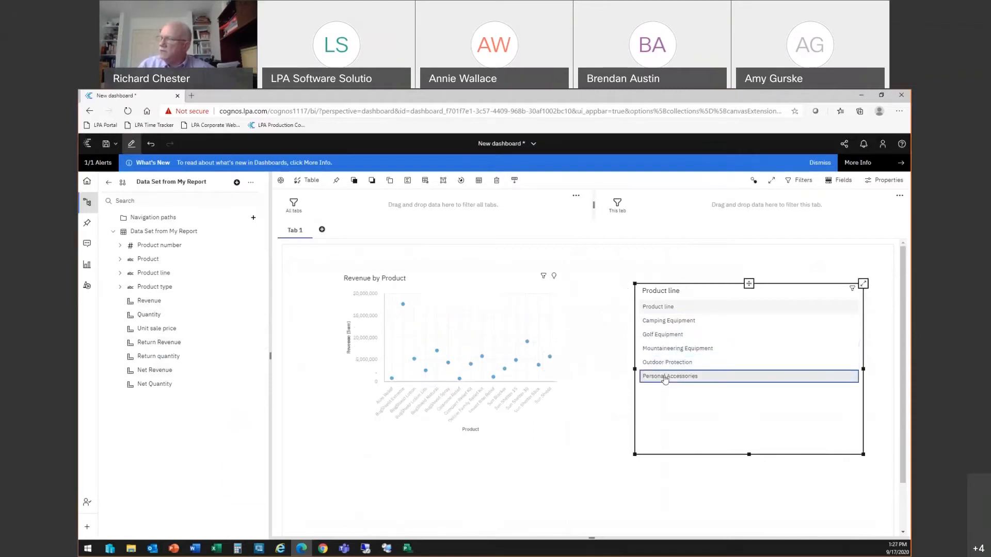
click(662, 352)
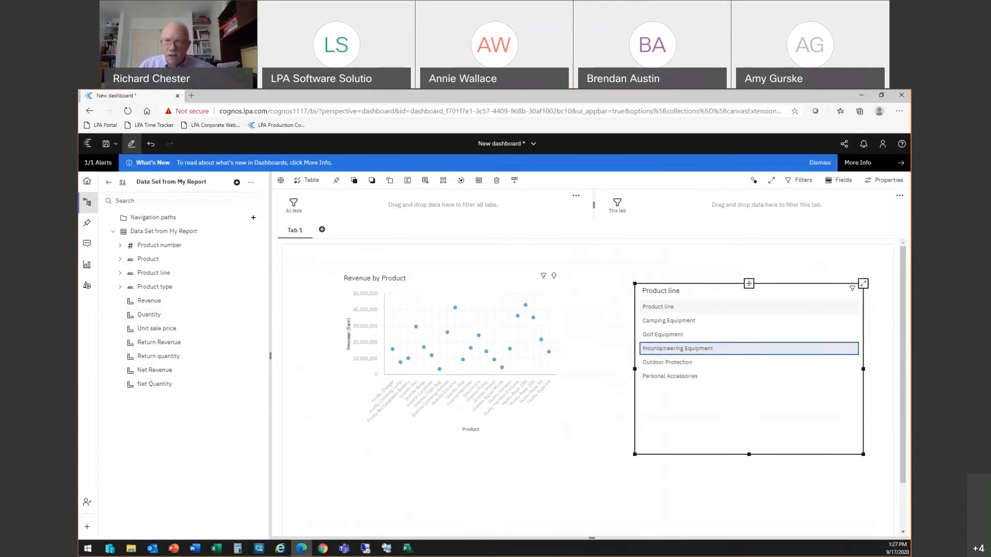
key(alt+Tab)
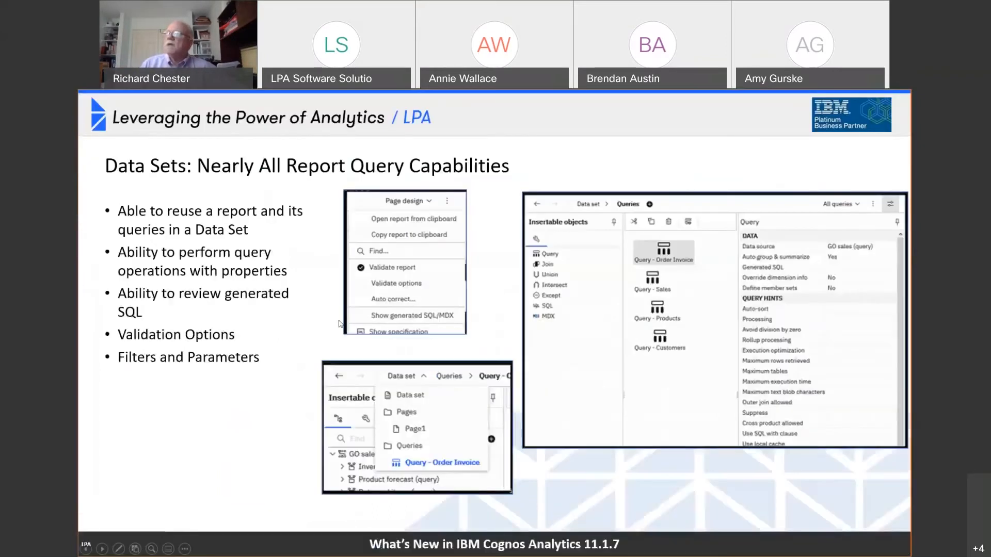
click(367, 344)
click(369, 345)
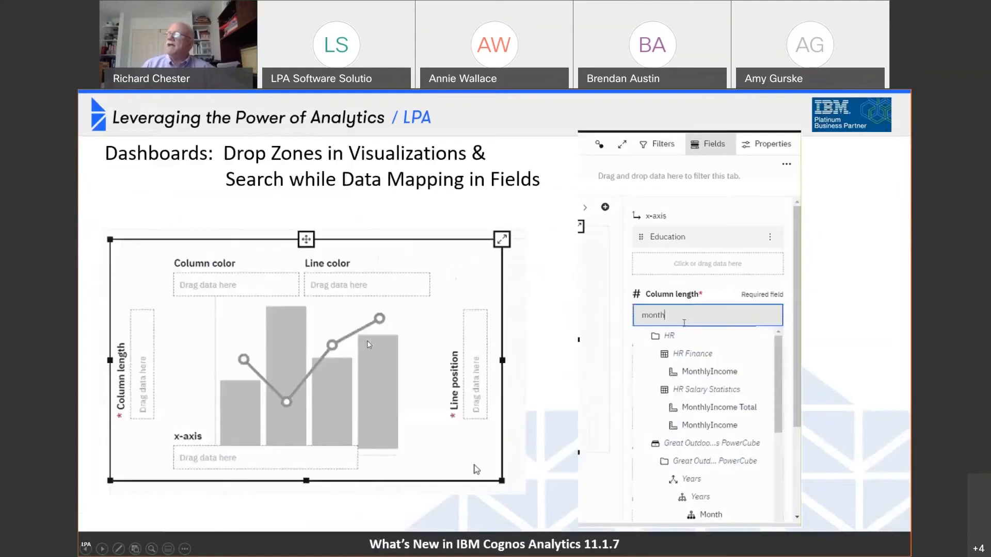
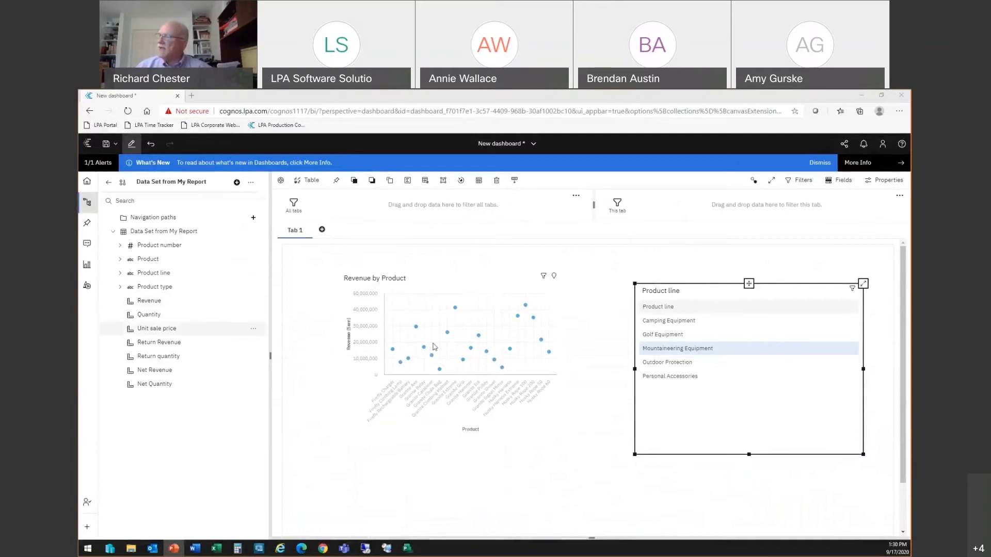
Step: Set the Revenue by Product chart's title type to Custom title
click(500, 280)
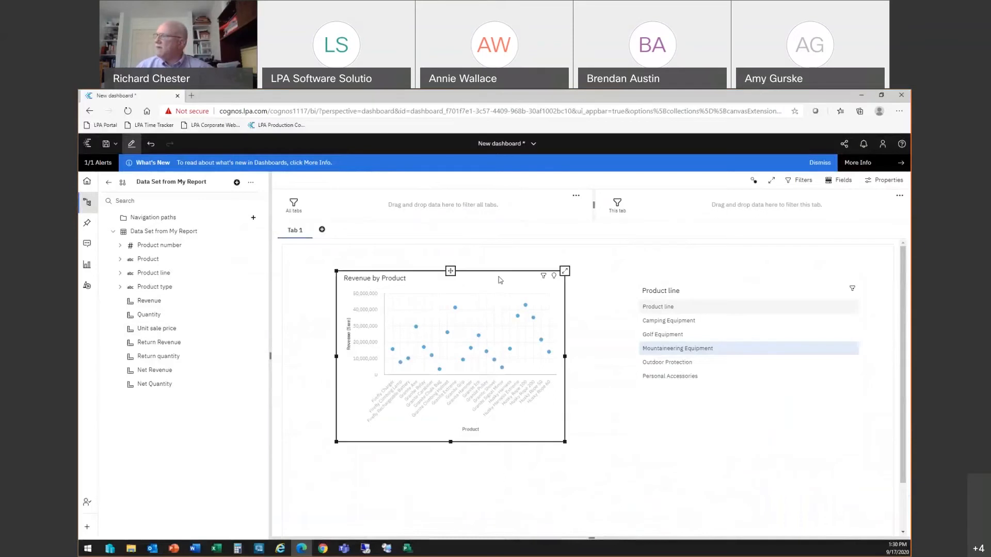
click(885, 181)
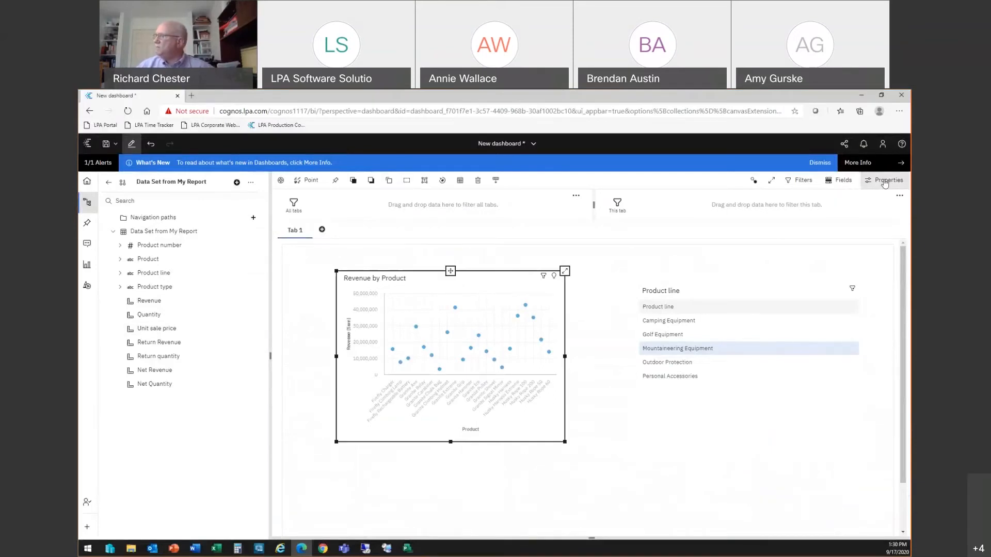
click(780, 441)
scroll(805, 473, down, 3)
scroll(822, 473, down, 1)
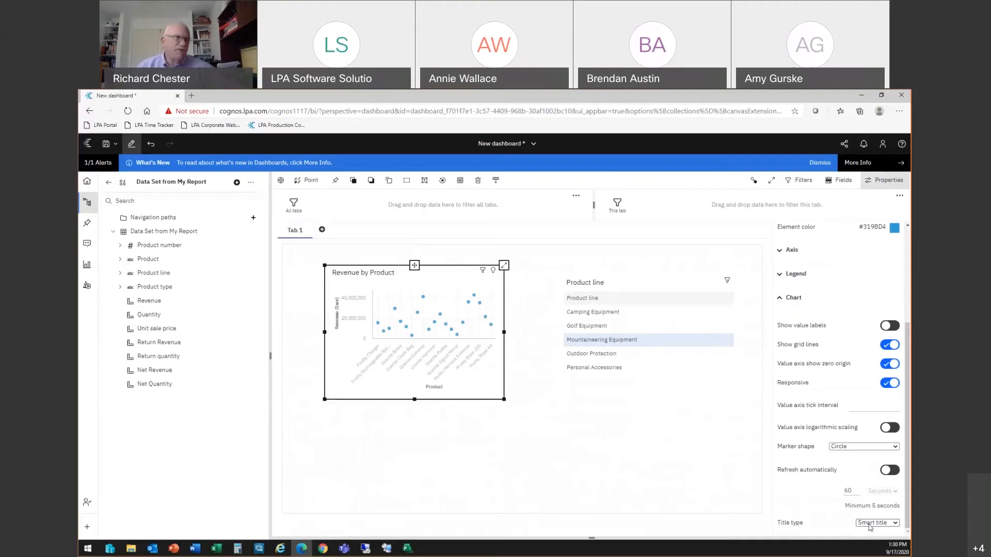
click(871, 525)
click(871, 522)
click(871, 523)
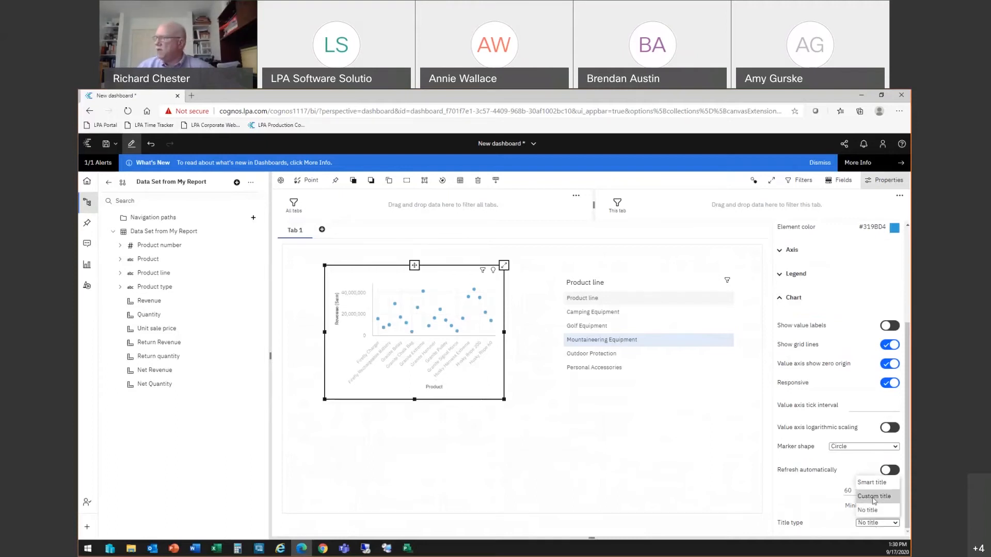
click(873, 500)
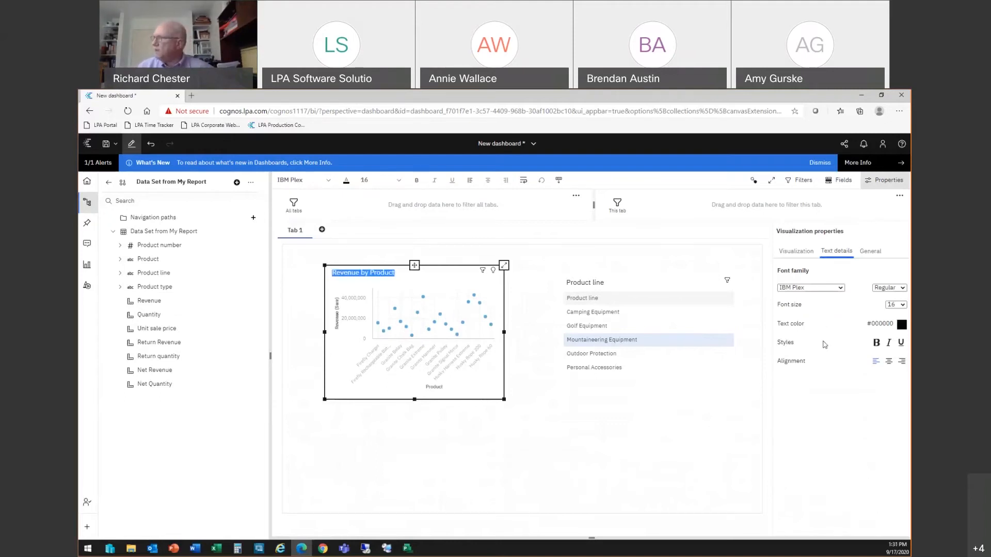
Step: Set the chart's title type back to Smart title
click(790, 256)
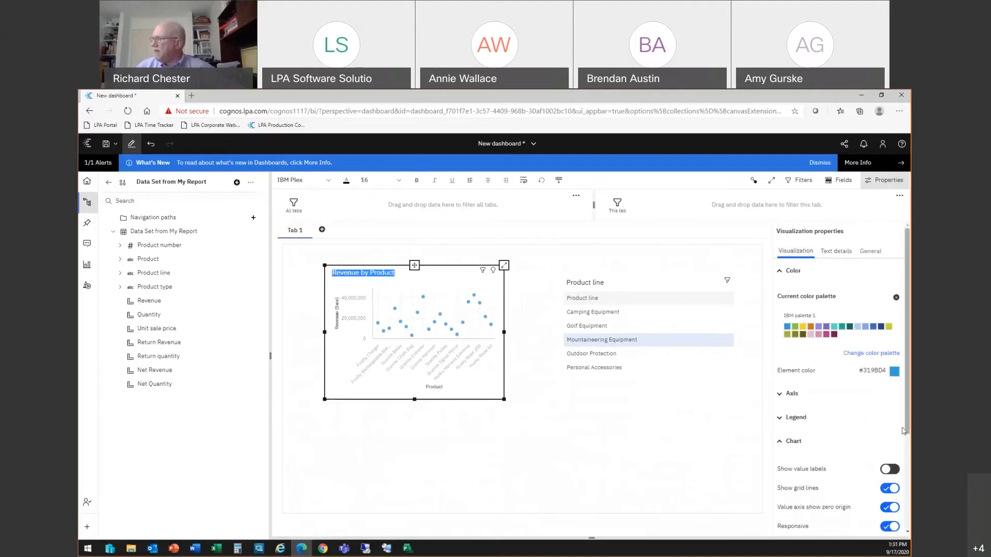
scroll(839, 372, down, 3)
scroll(877, 517, down, 1)
click(878, 523)
click(867, 483)
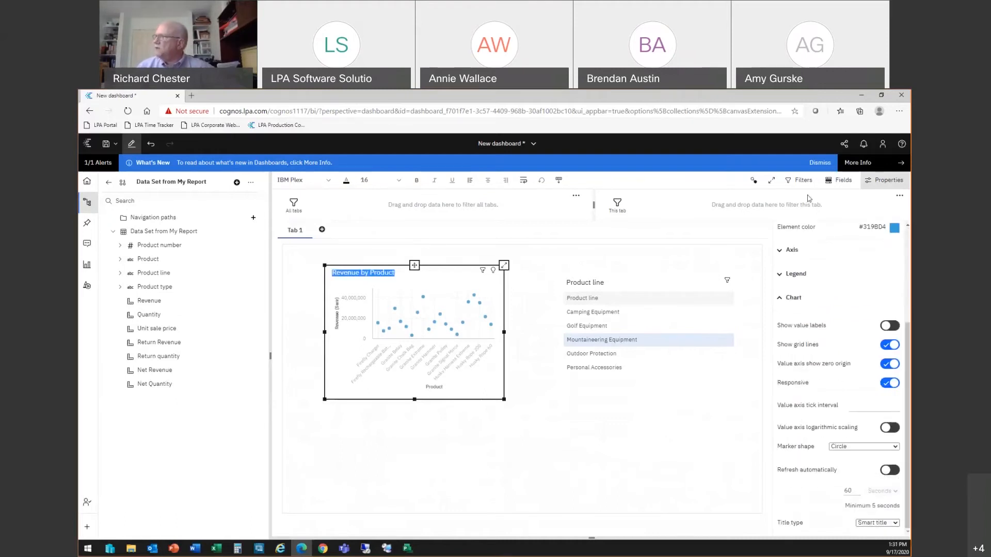
Step: Replace the chart's x-axis field Product with Product line
click(840, 181)
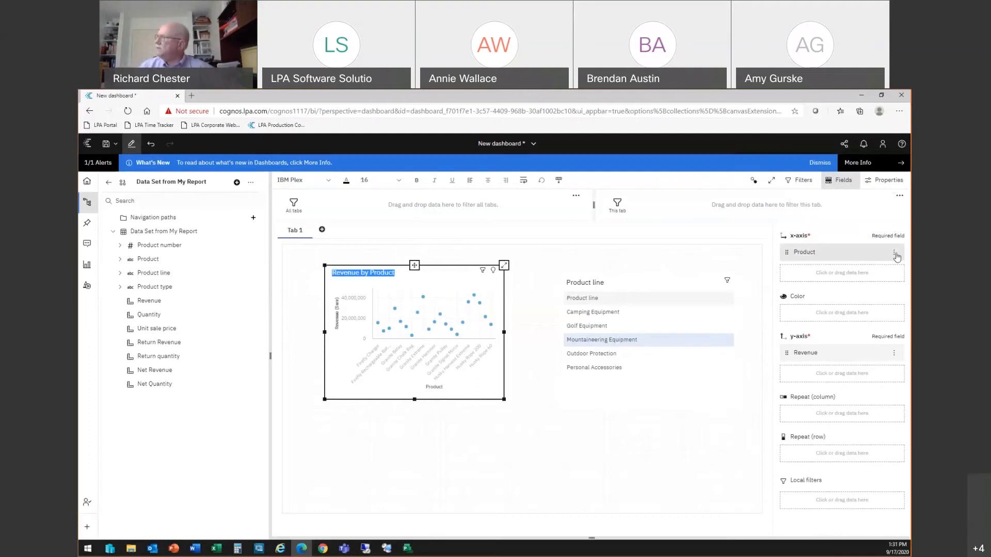
click(895, 253)
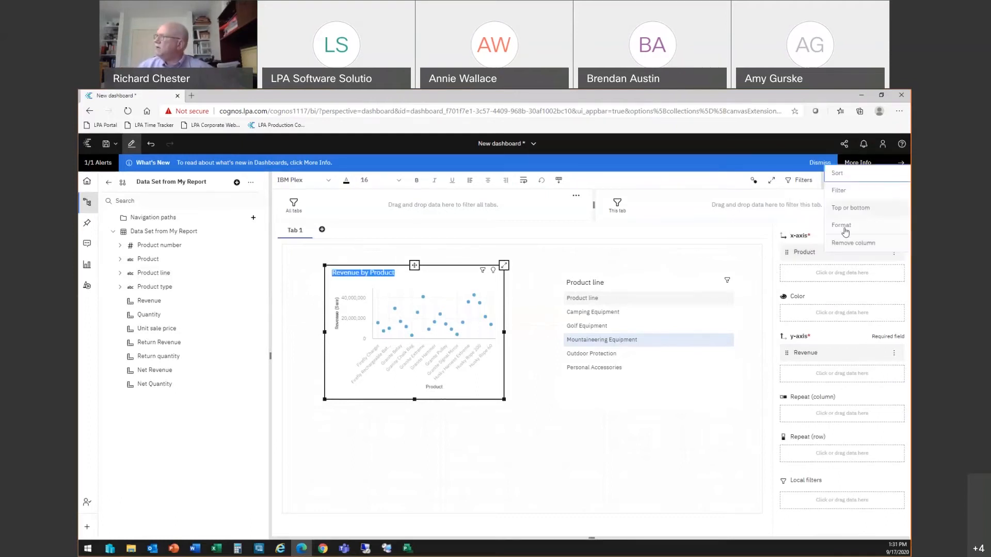
click(860, 243)
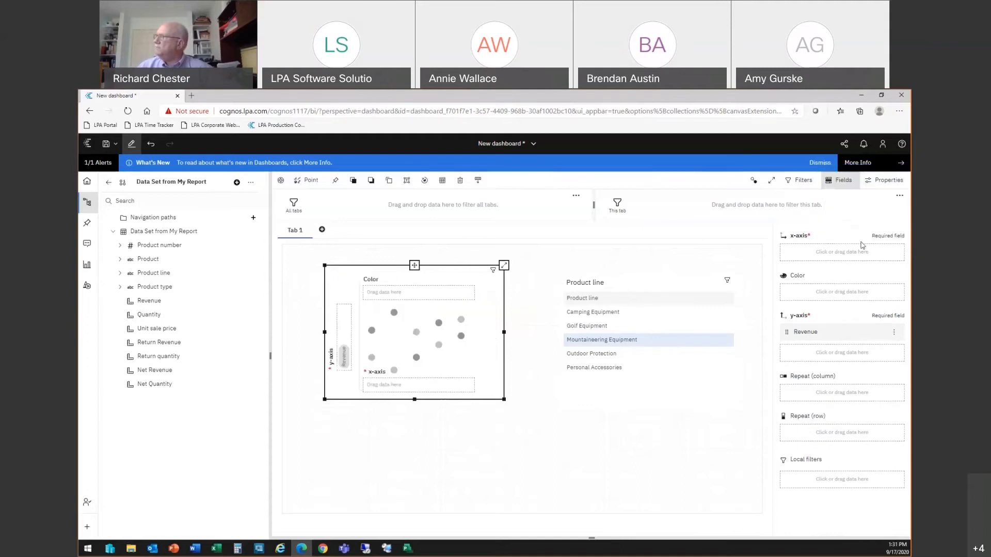
click(816, 252)
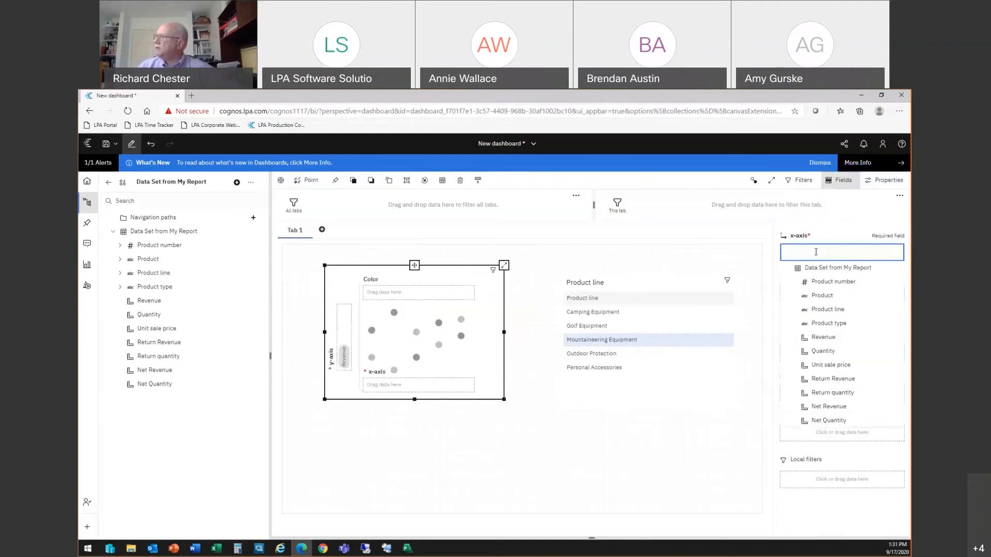
click(830, 309)
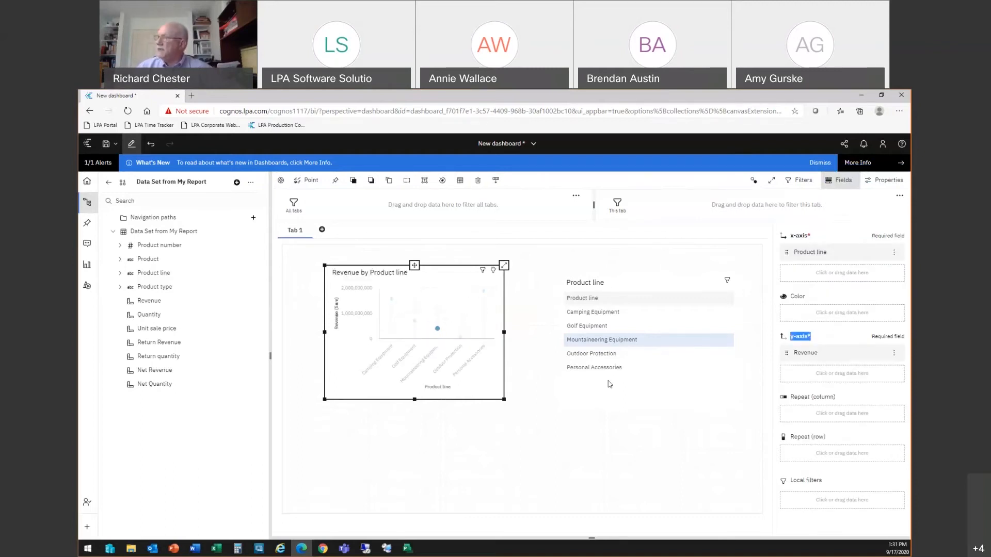
Step: Select product lines in the list in turn to filter the chart, ending on Outdoor Protection
click(587, 328)
click(587, 312)
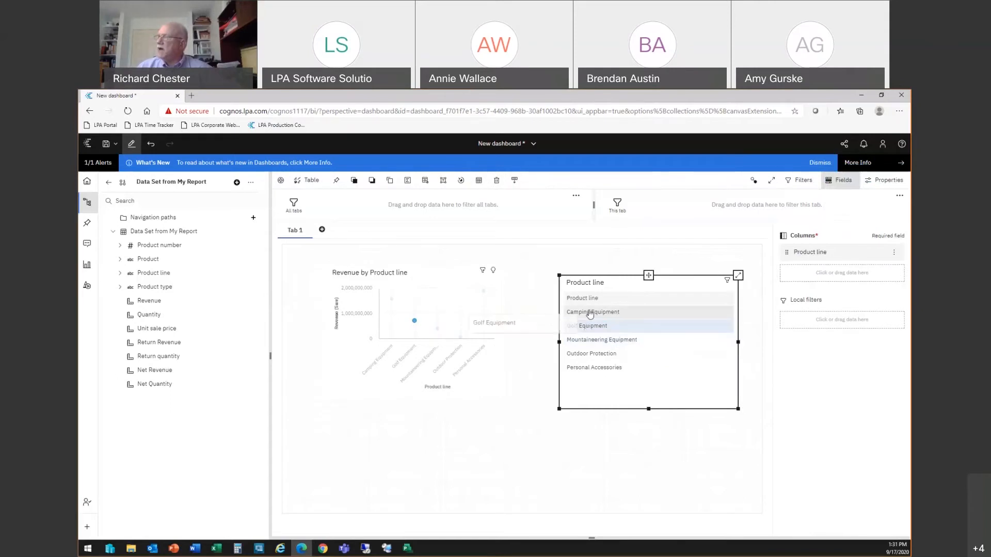
click(584, 340)
click(595, 356)
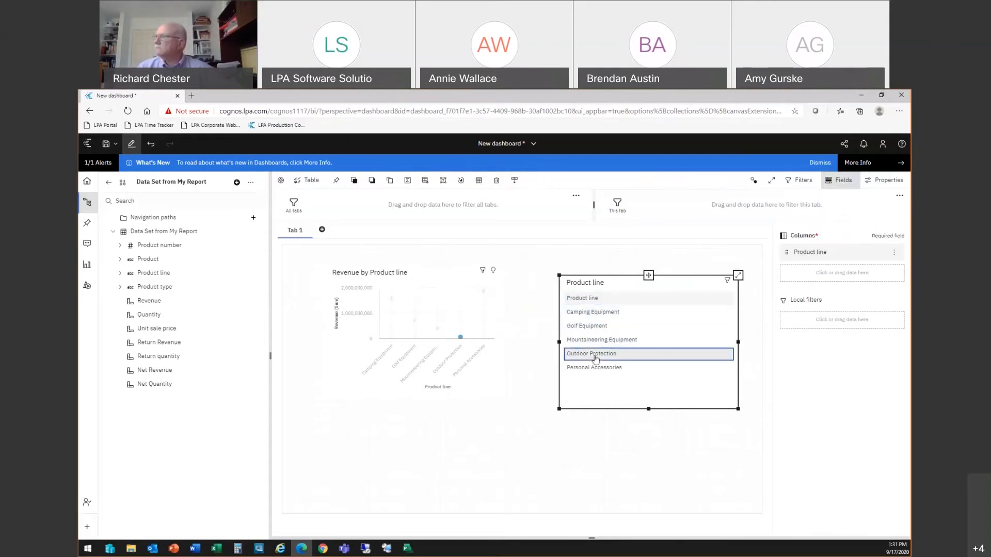
Step: Replace the list's Product line column with Product type
click(809, 253)
drag(822, 252, 809, 252)
text(type)
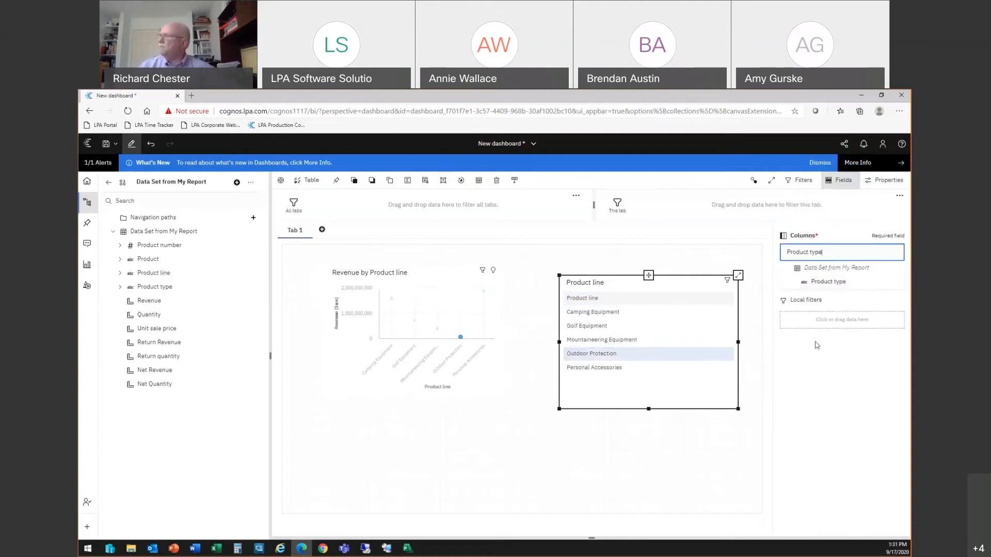
click(829, 283)
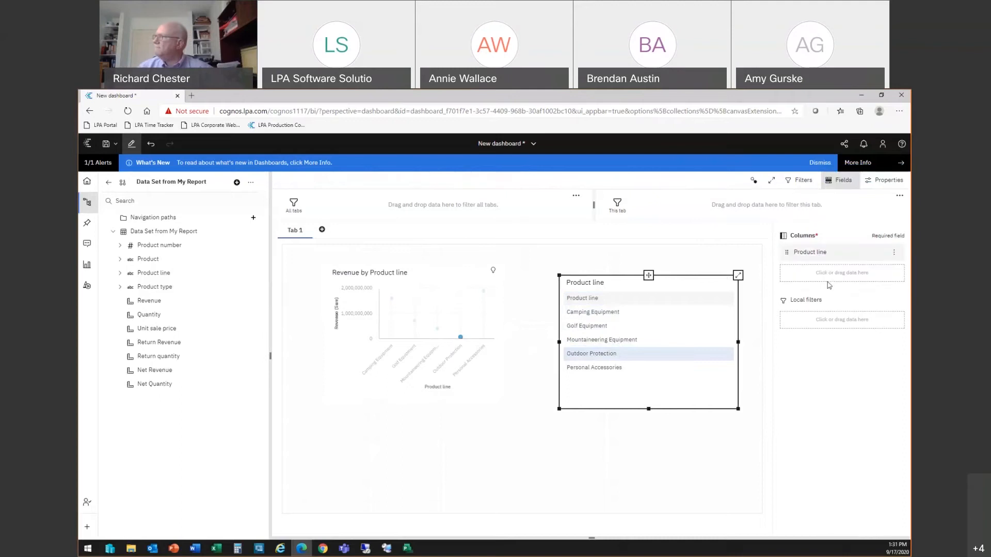
Step: Select product types in the list in turn to filter the chart, ending on Binoculars
click(593, 326)
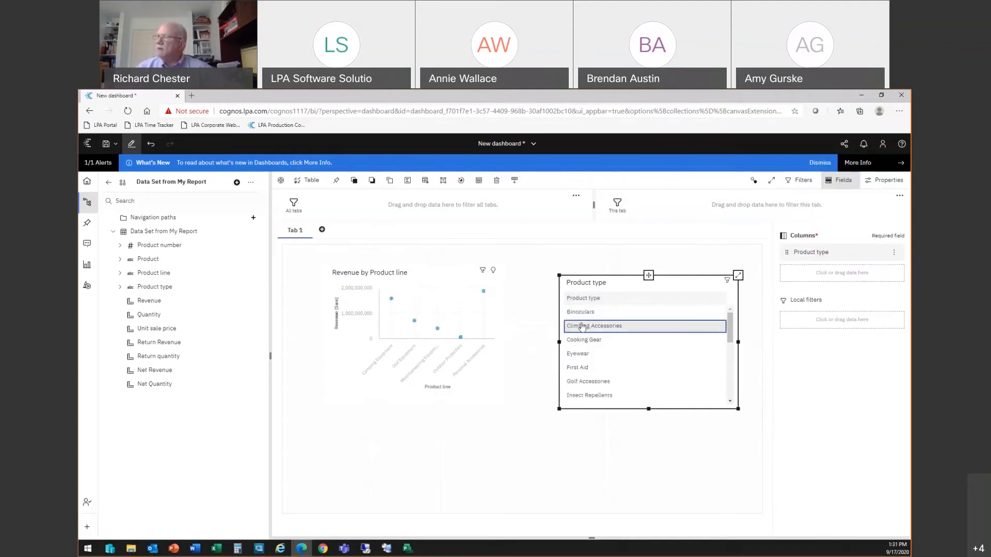
click(577, 353)
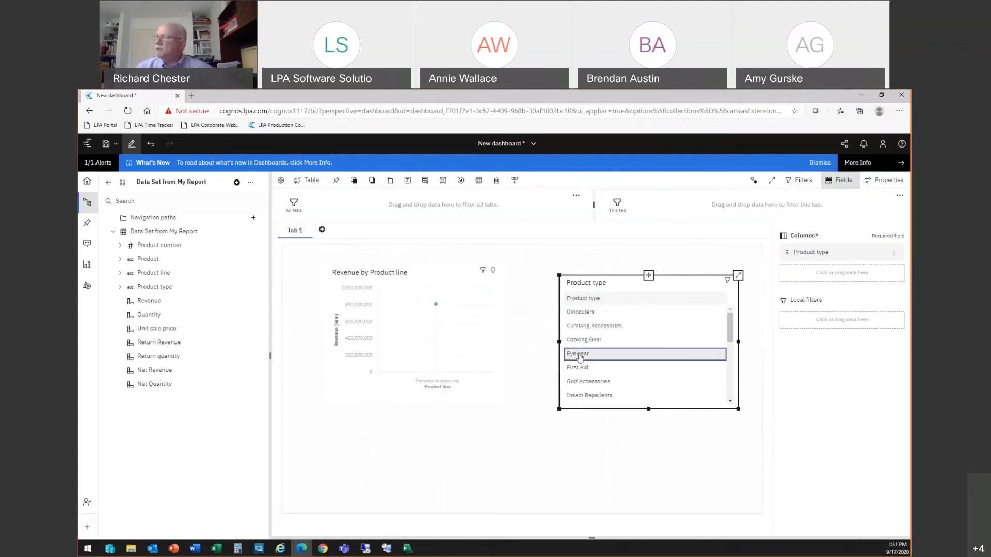
click(585, 367)
click(586, 325)
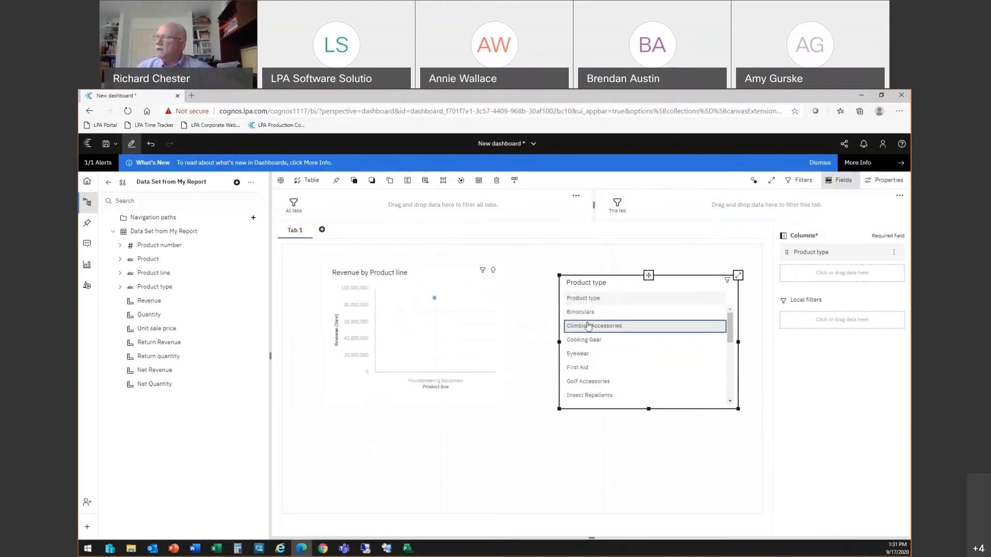
click(586, 314)
click(584, 299)
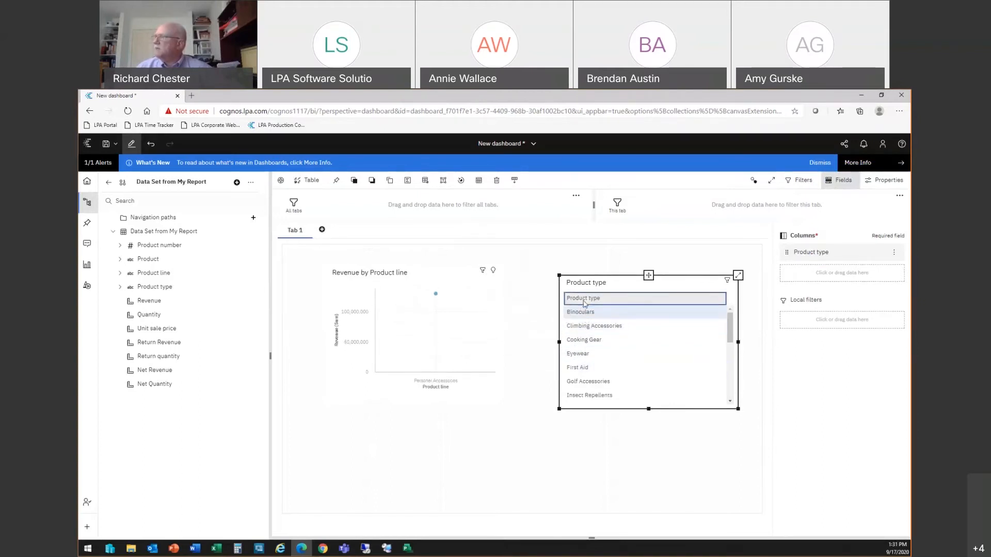
Step: Replace the chart's x-axis field Product line with Product type
click(445, 287)
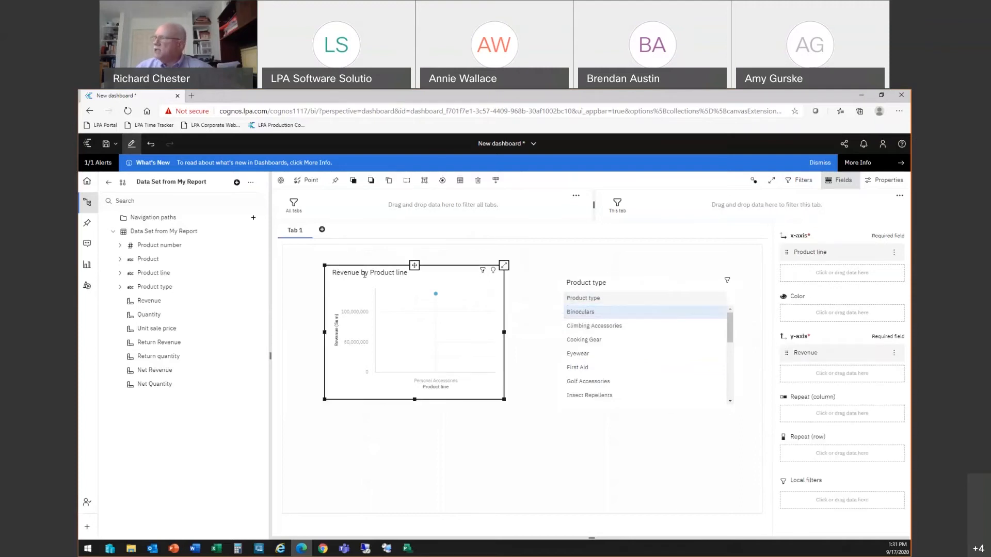
click(824, 253)
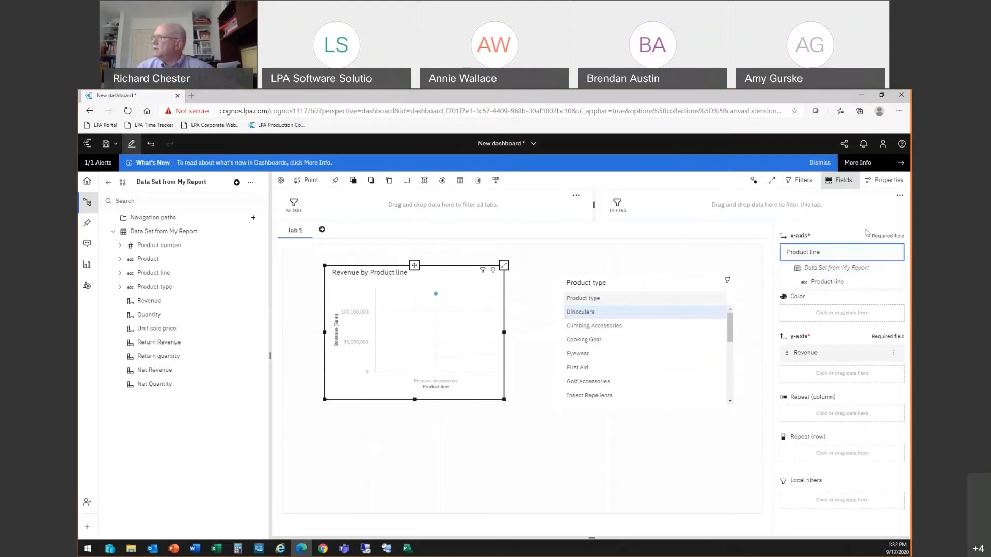
click(843, 312)
click(861, 313)
click(894, 253)
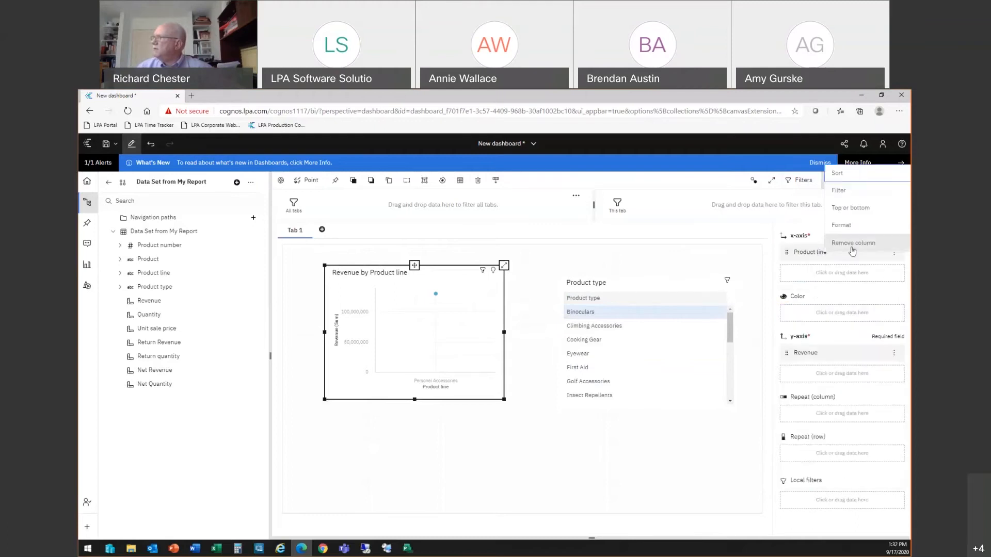
click(820, 242)
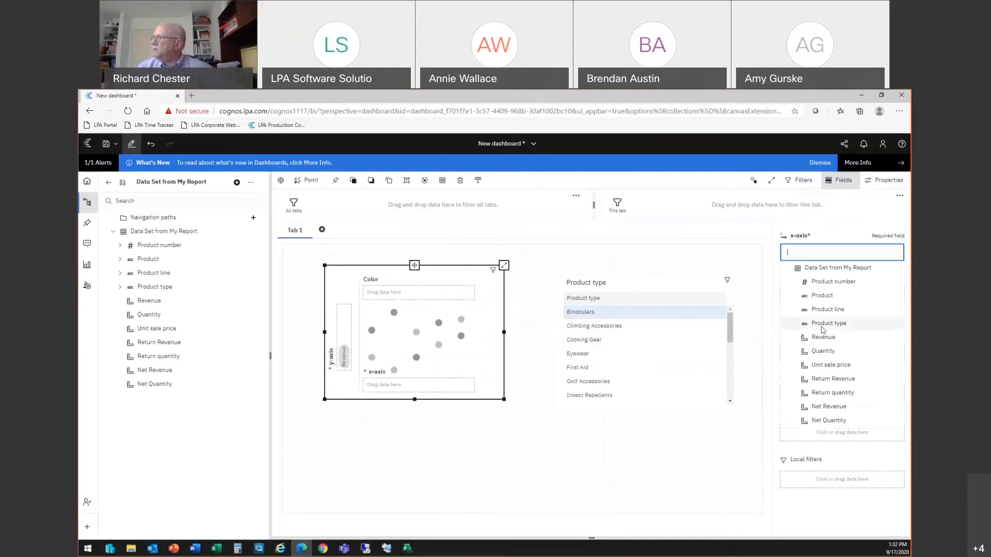
click(828, 324)
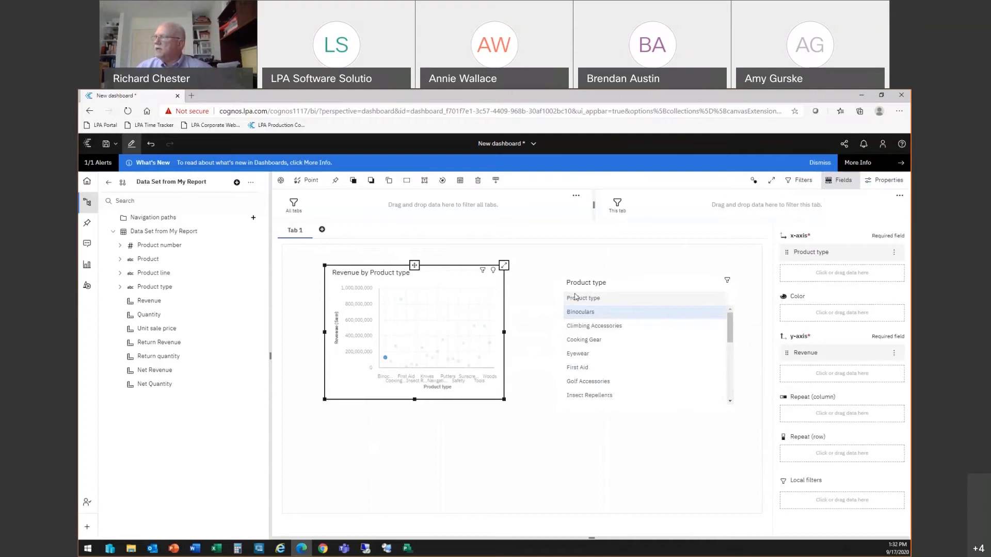
Step: Replace the list's Product type column with Product line
click(628, 291)
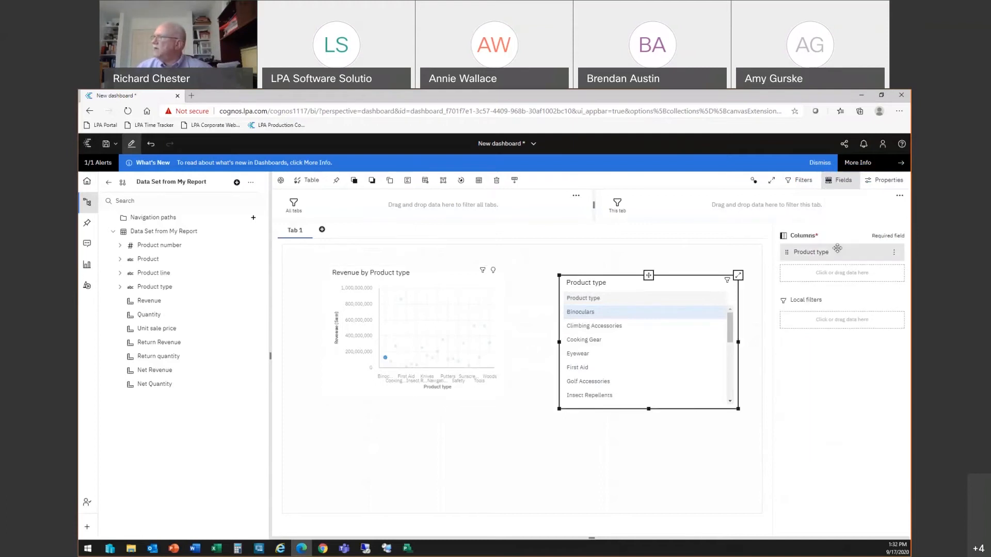
click(857, 259)
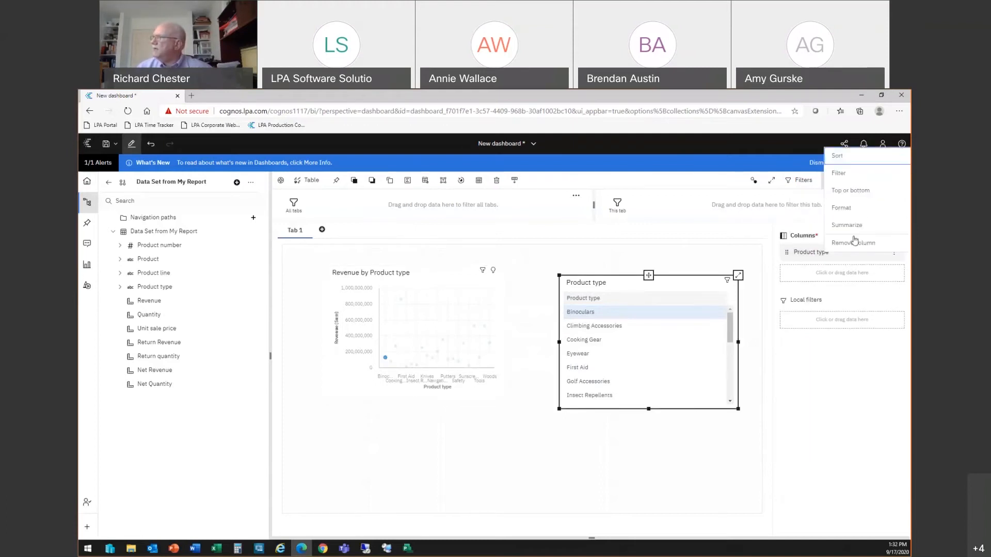
click(849, 242)
click(810, 253)
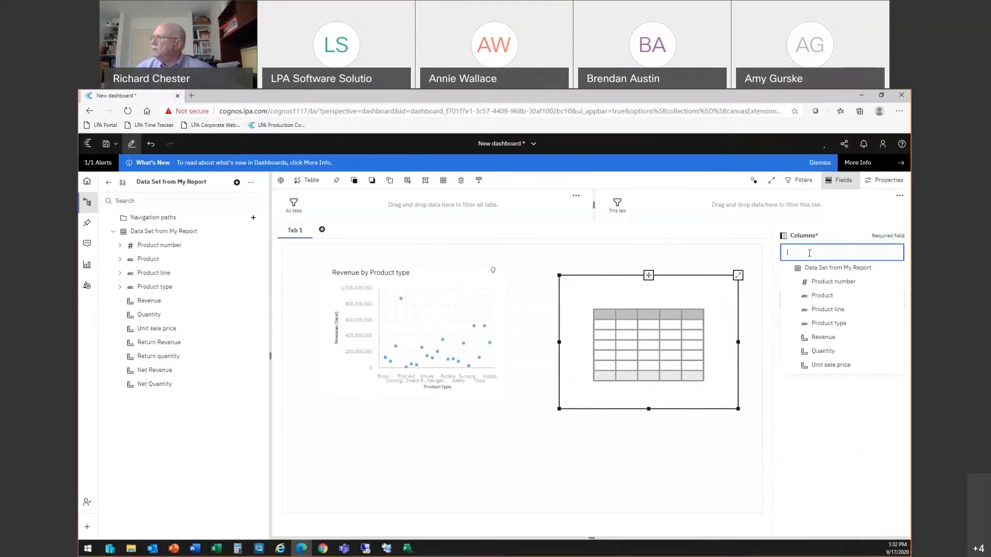
click(827, 315)
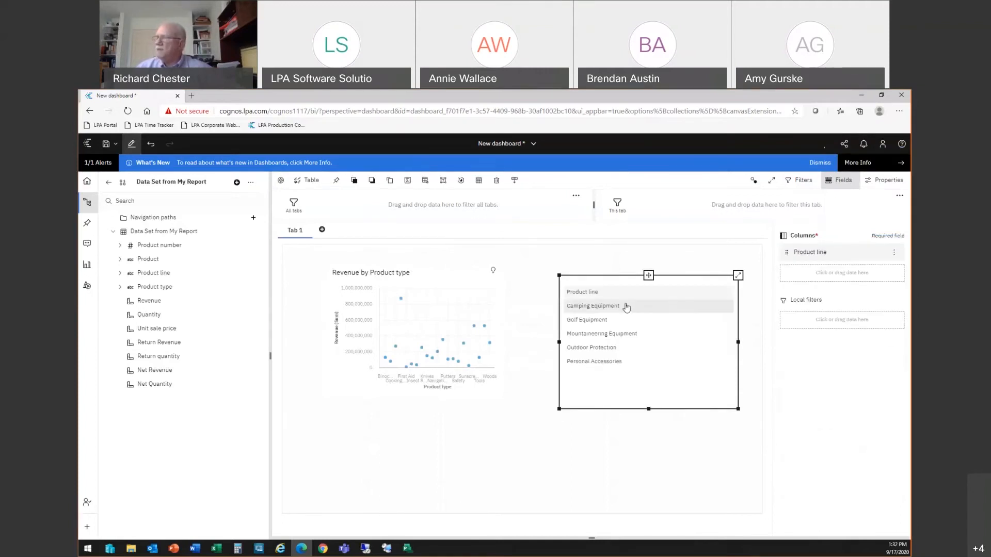
Step: Select product lines in the list in turn to filter the chart, ending on Personal Accessories
click(601, 317)
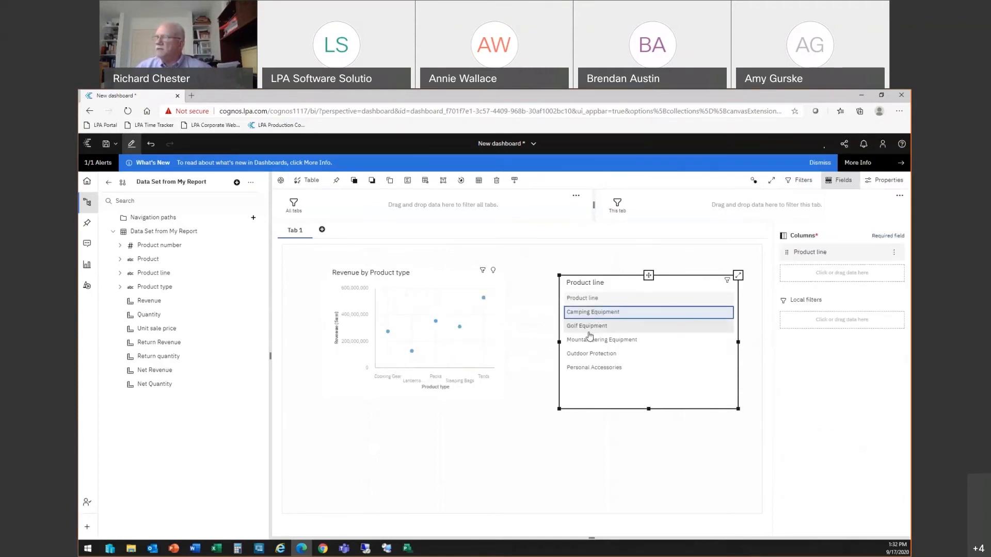
click(593, 352)
click(594, 368)
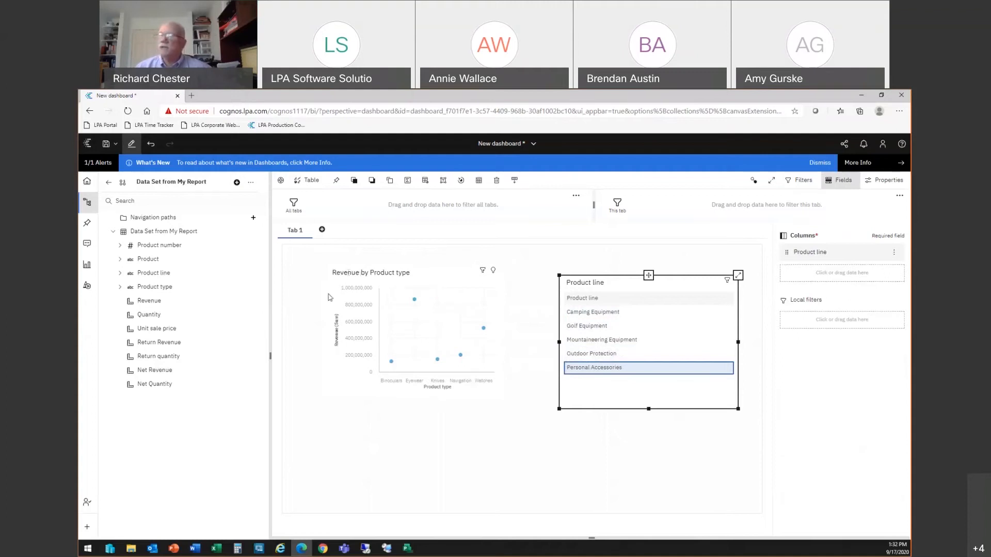
Step: Add a second dashboard tab using the blank template
click(321, 230)
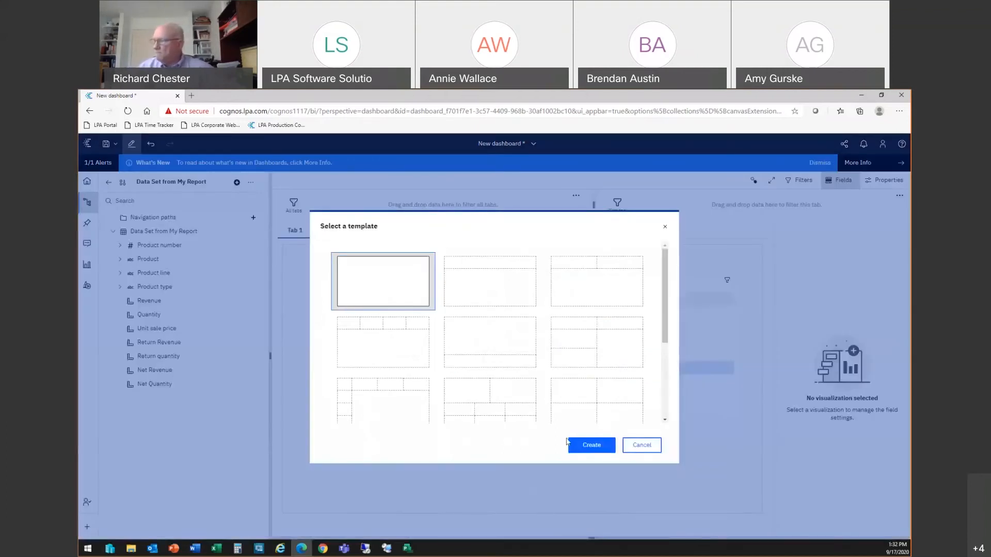
click(589, 445)
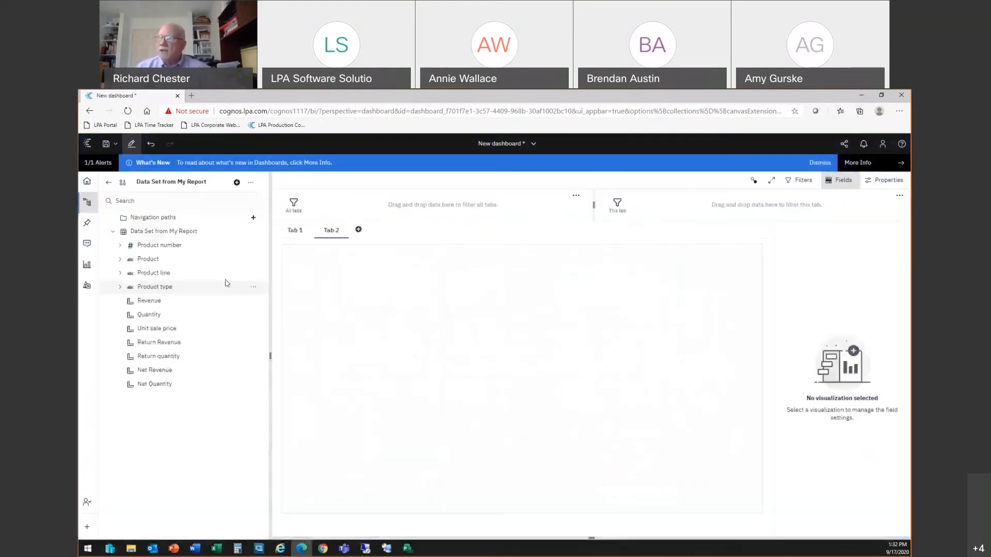
Step: Add the Historical Sales Data source from the Samples › LPA Training folder in Team content
click(237, 182)
scroll(511, 335, down, 3)
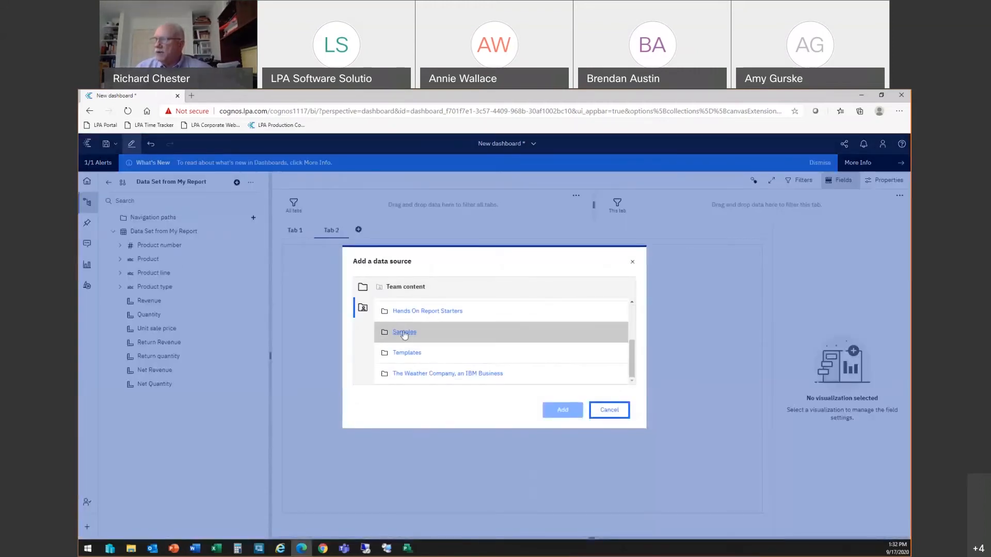
click(377, 336)
scroll(450, 349, down, 2)
click(450, 348)
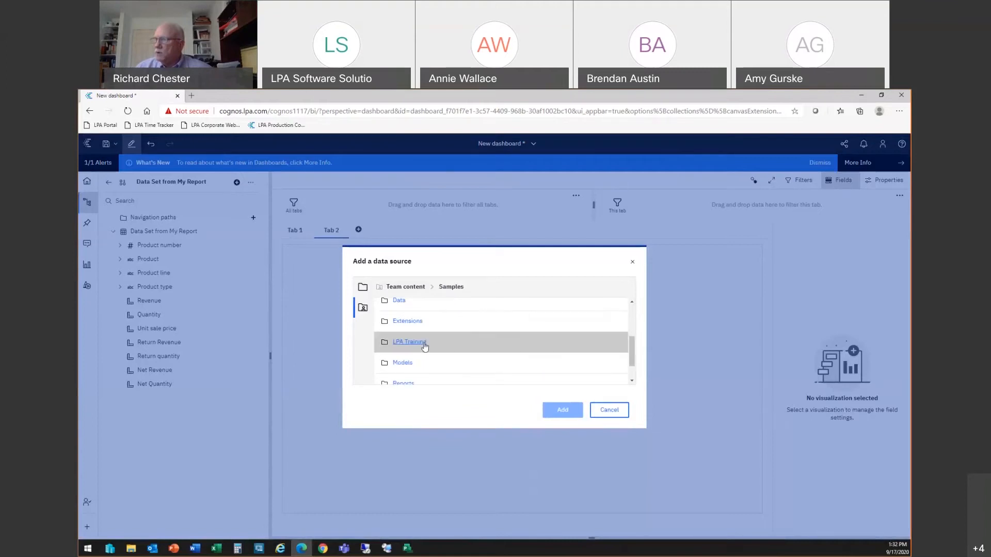
scroll(514, 346, down, 1)
scroll(513, 346, down, 2)
click(455, 335)
click(563, 410)
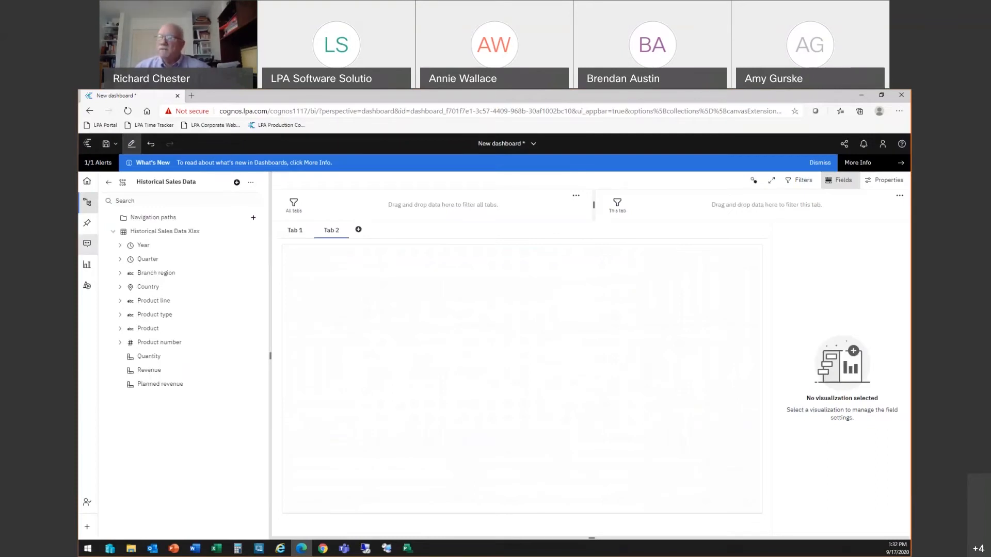
Step: Place a column chart on Tab 2 and enlarge it
click(87, 264)
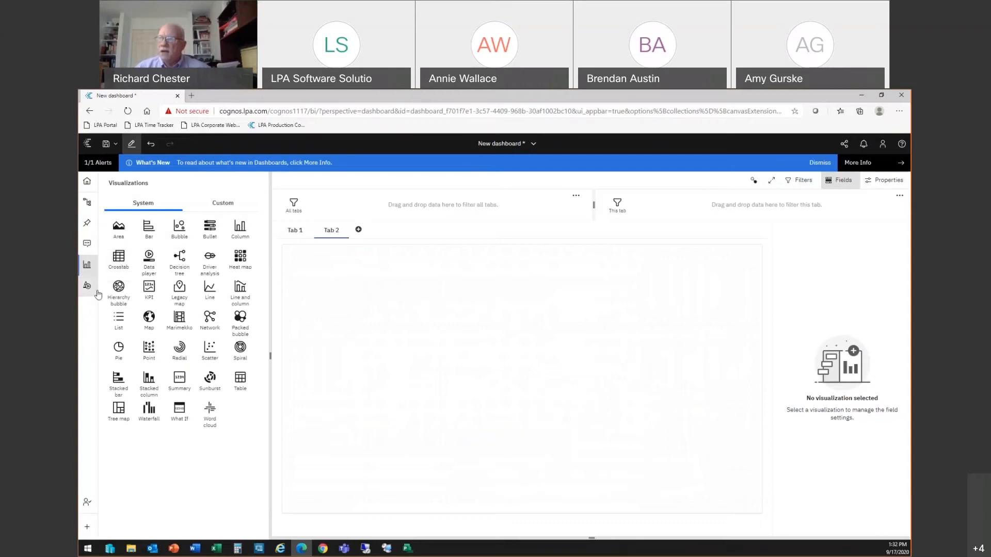
drag(240, 230, 280, 345)
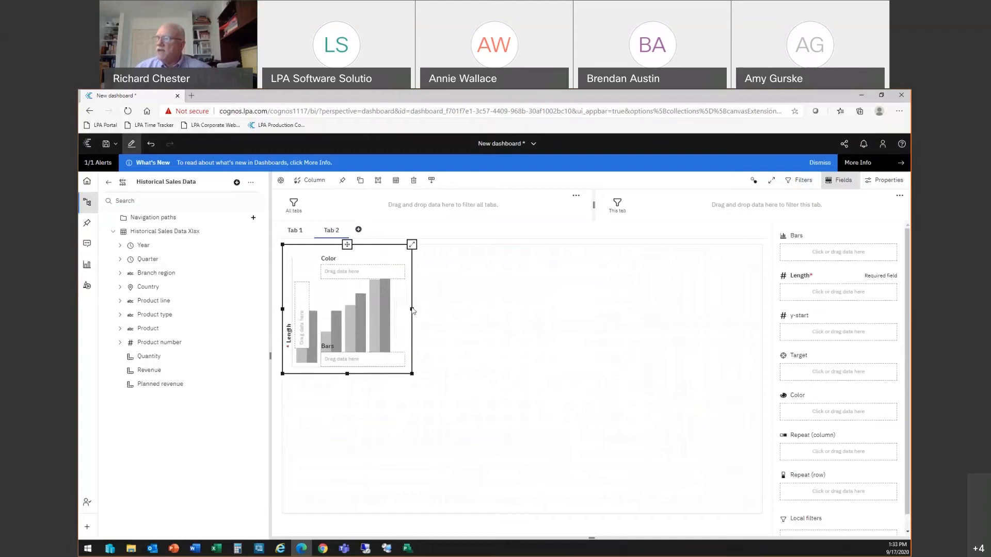
drag(412, 309, 565, 312)
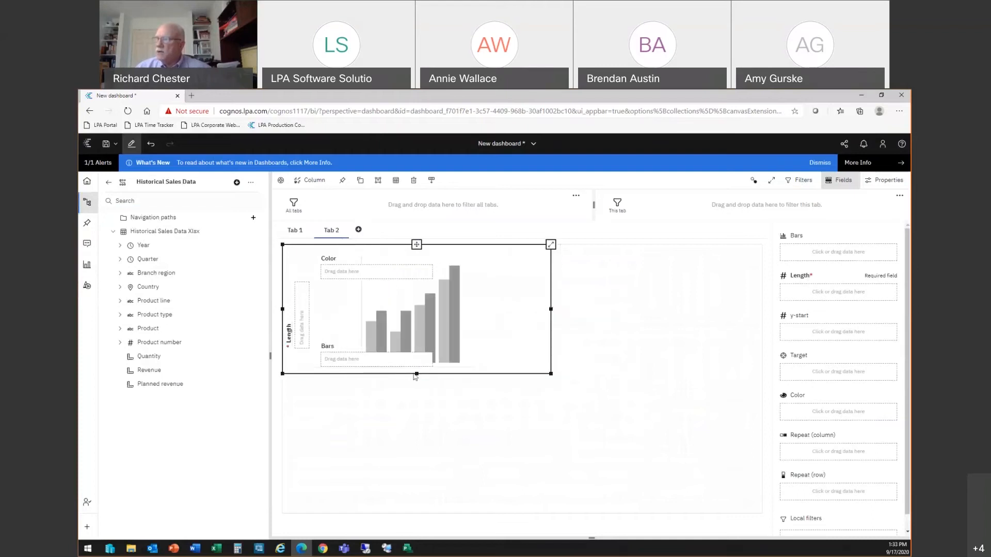
drag(416, 374, 432, 445)
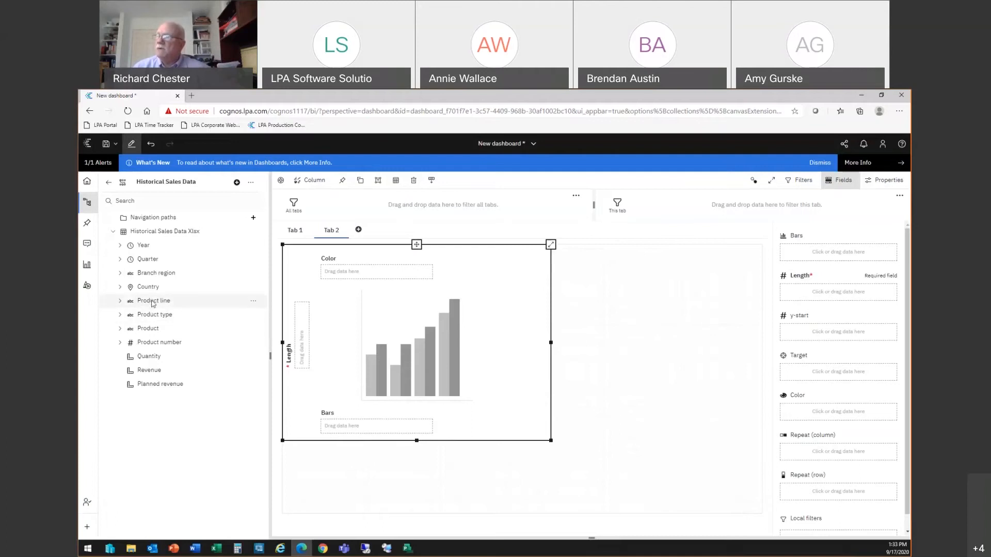
Step: Map Product line to color, Branch region to bars and Revenue to length, then enlarge the chart
drag(153, 303, 361, 274)
drag(154, 273, 327, 426)
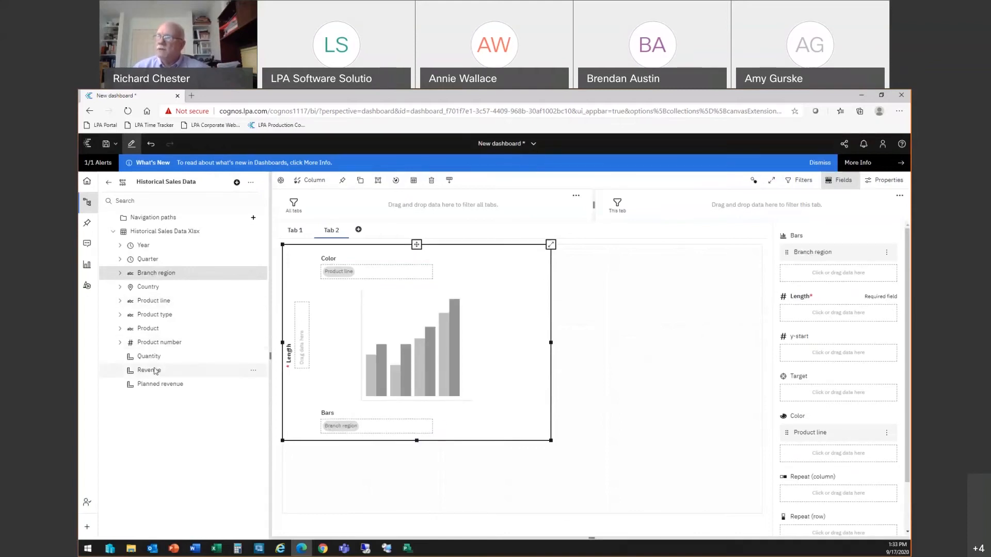
drag(155, 371, 202, 369)
drag(294, 359, 304, 353)
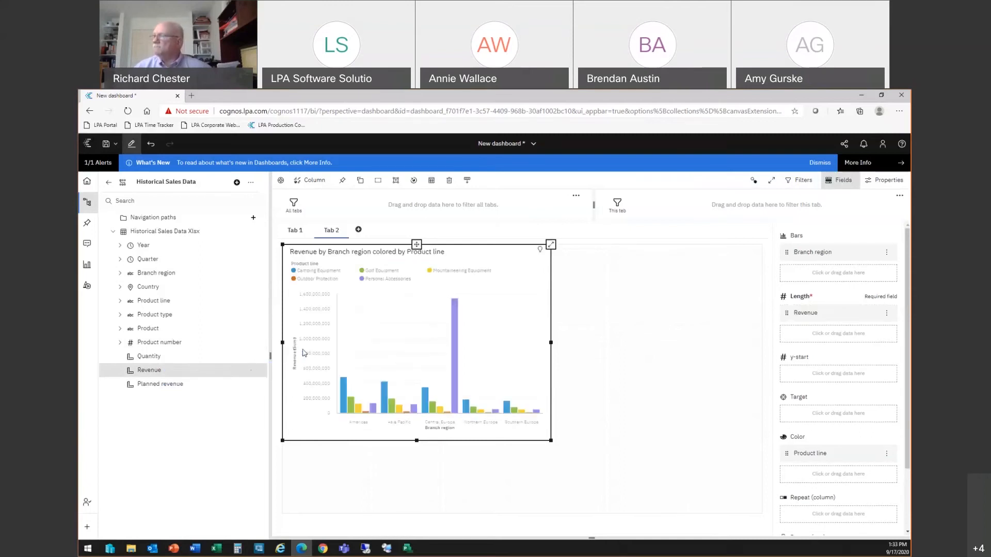
drag(551, 342, 652, 351)
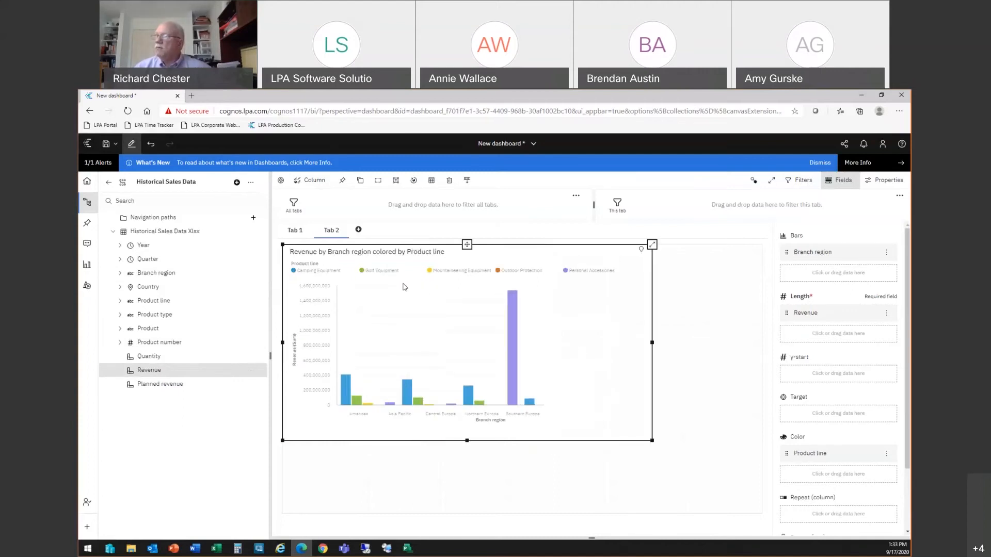
drag(467, 440, 467, 474)
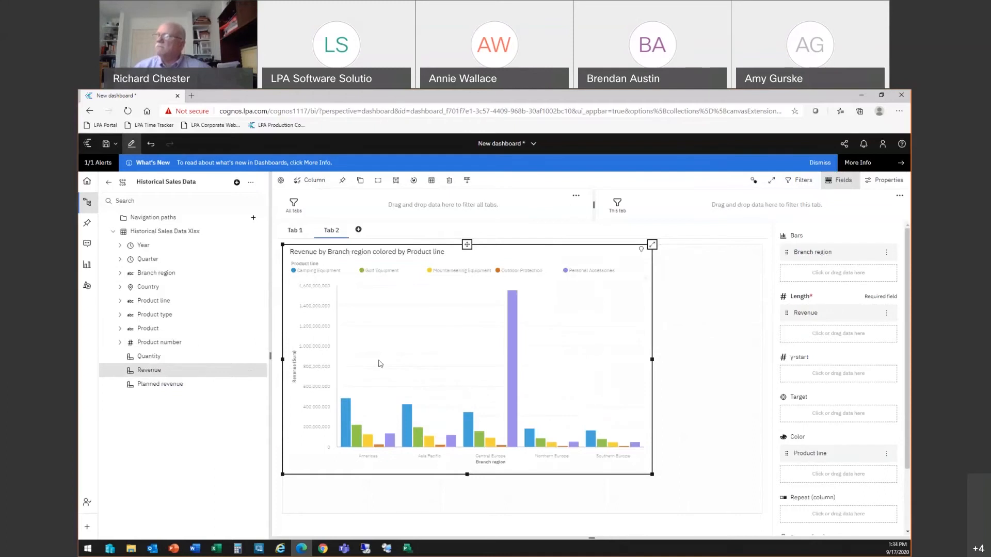
Step: Add a line chart to Tab 2 and resize it over the lower part of the column chart
click(86, 265)
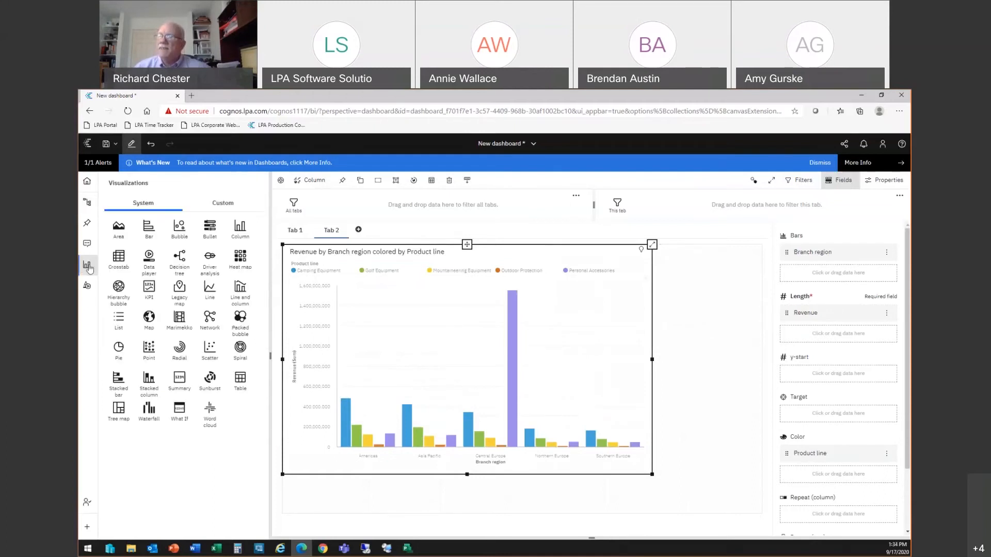
click(210, 291)
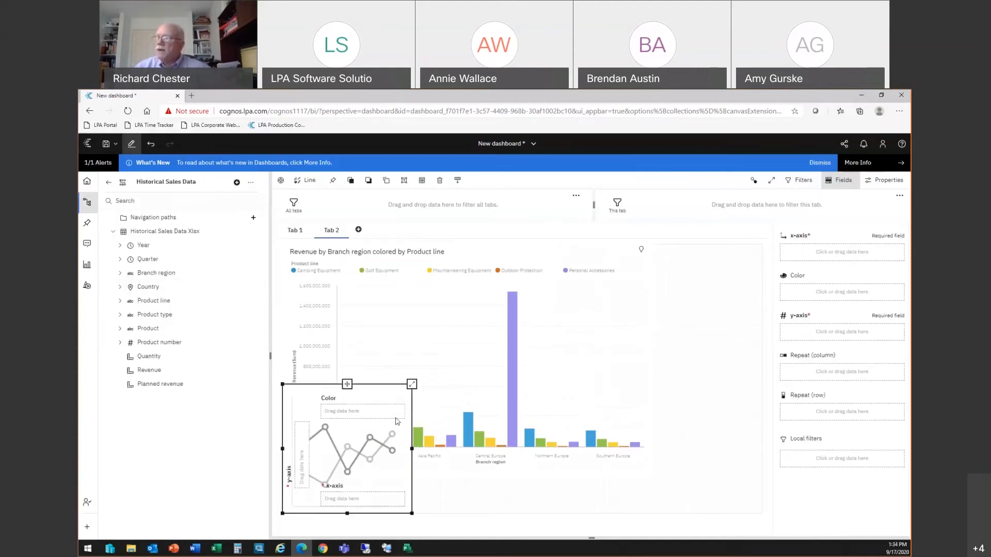
click(297, 331)
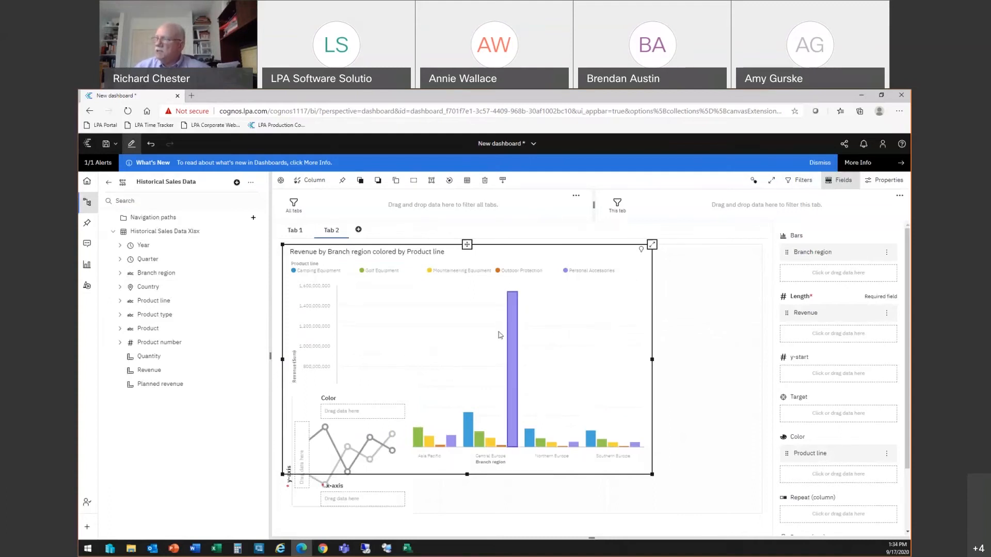
click(388, 488)
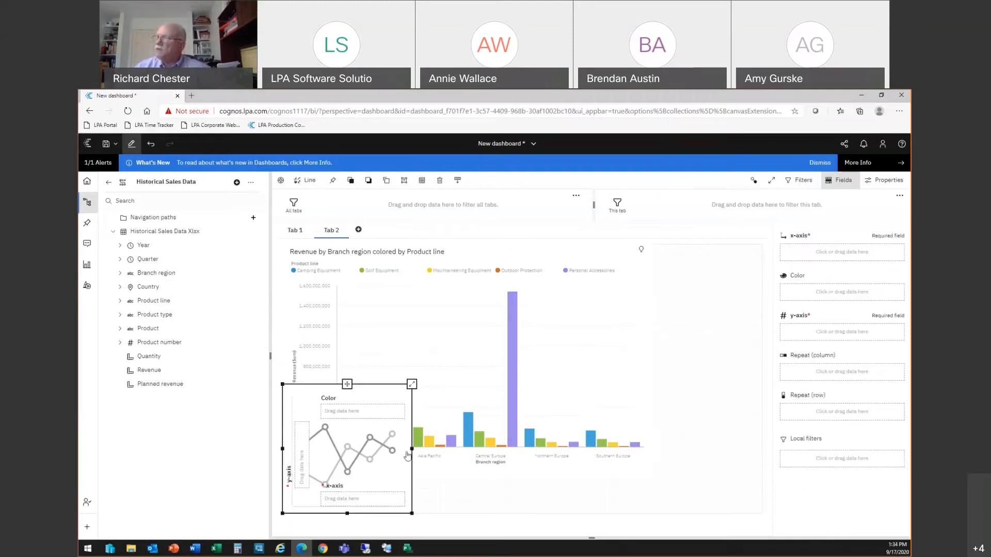
click(587, 324)
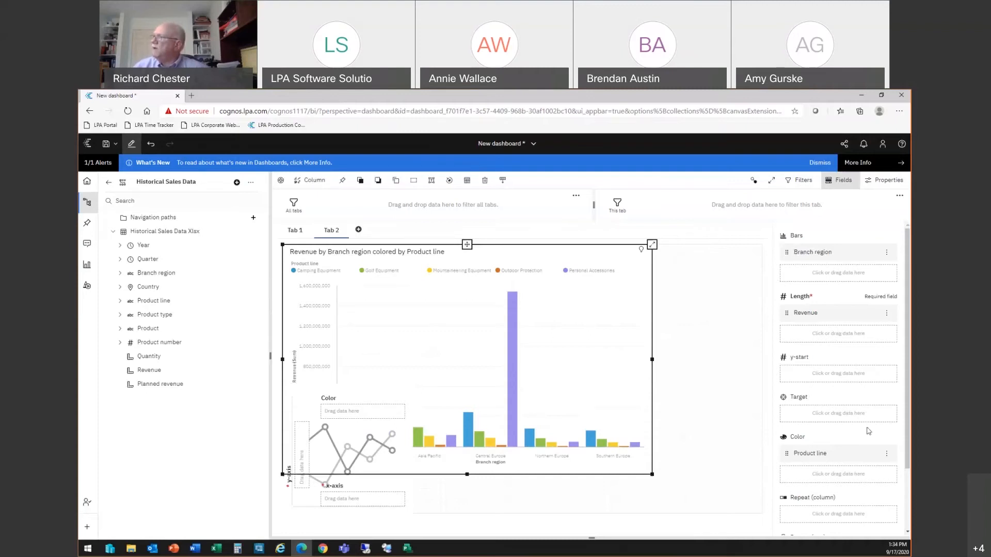
click(385, 458)
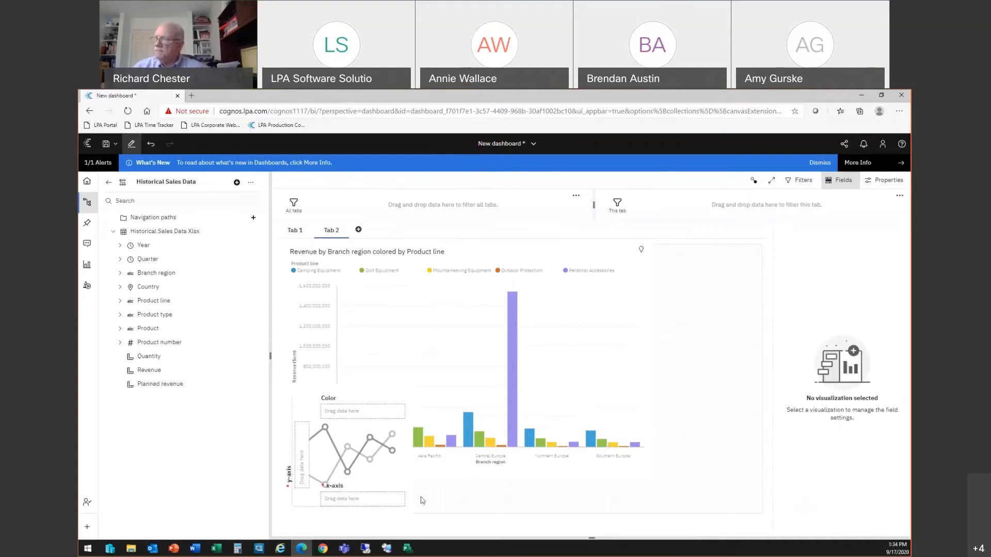
drag(412, 449, 547, 449)
drag(414, 384, 429, 340)
drag(429, 471, 428, 499)
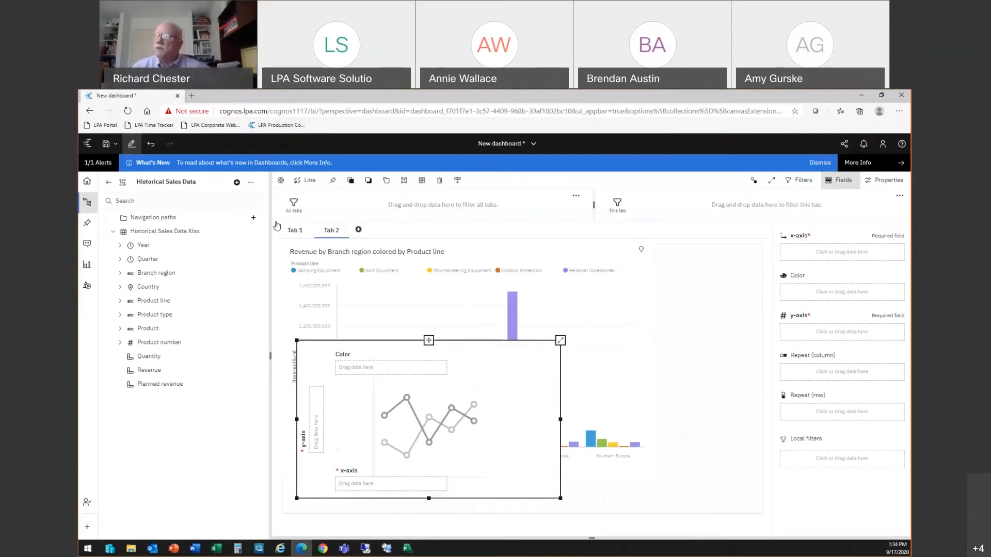
click(236, 183)
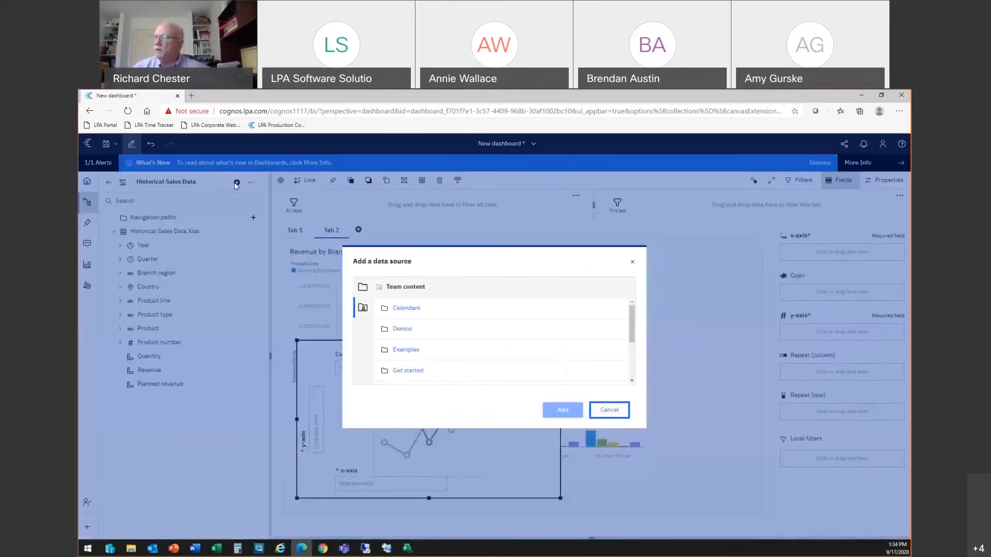
scroll(453, 347, down, 3)
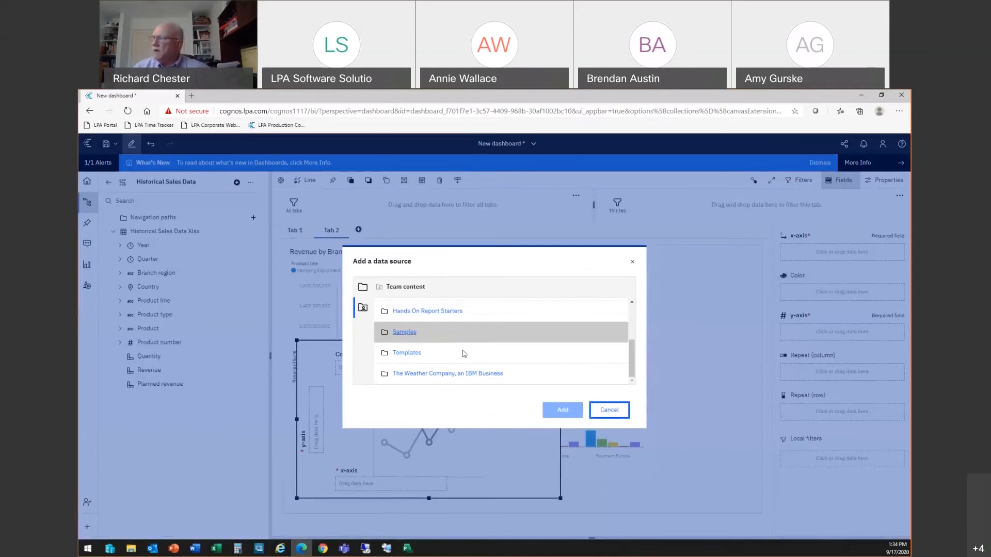
click(610, 412)
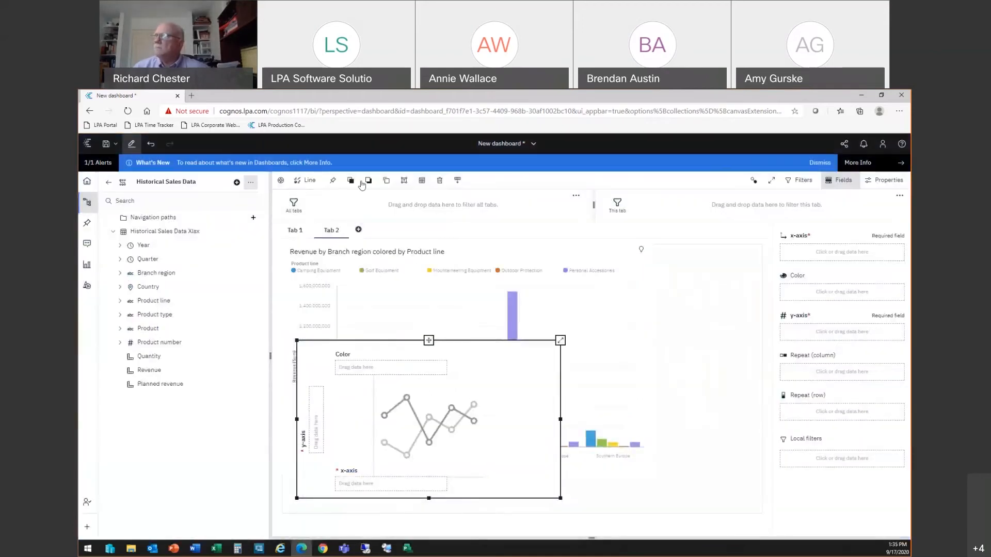
Step: Add a third dashboard tab using the blank template
click(359, 241)
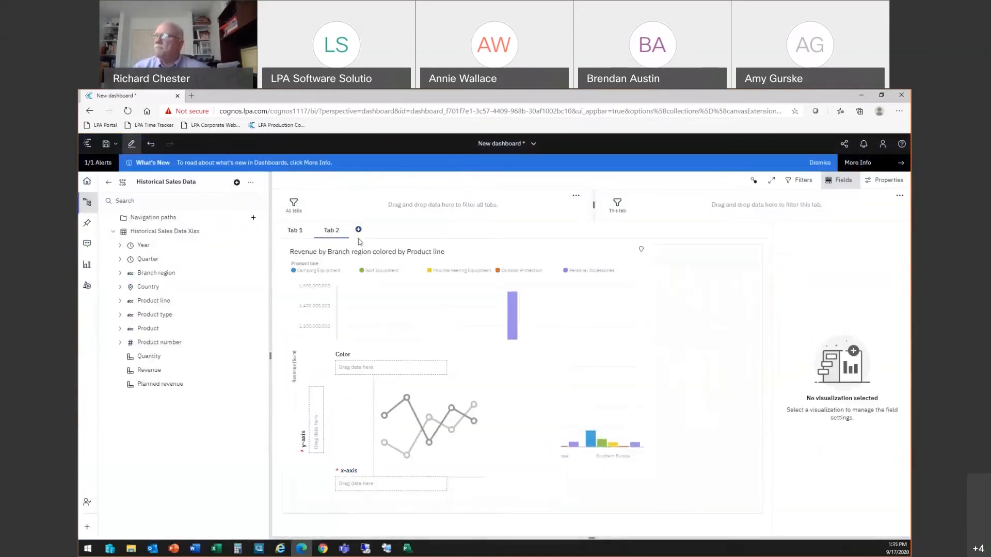
click(358, 229)
double_click(366, 284)
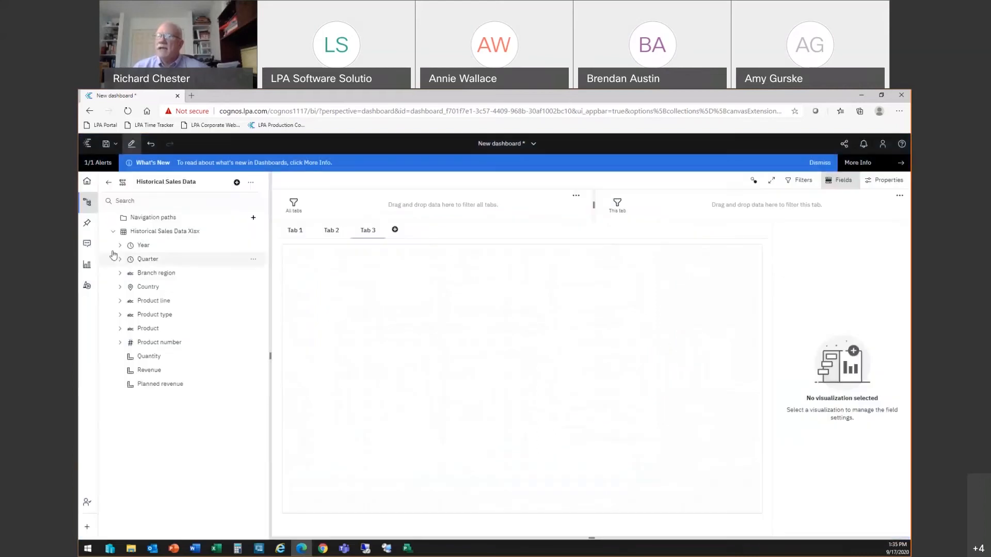
Step: Place a table visualization on Tab 3 and enlarge it
click(88, 265)
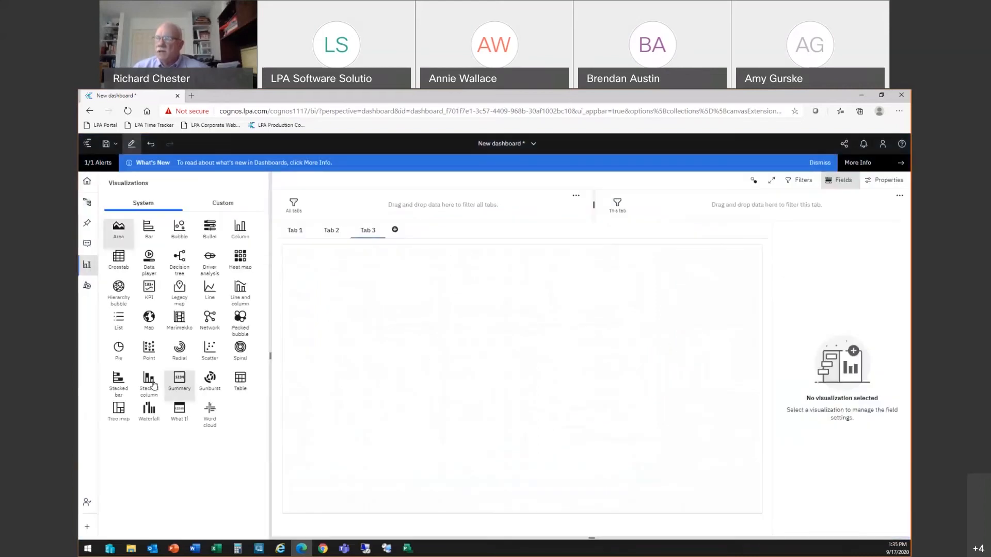
click(239, 380)
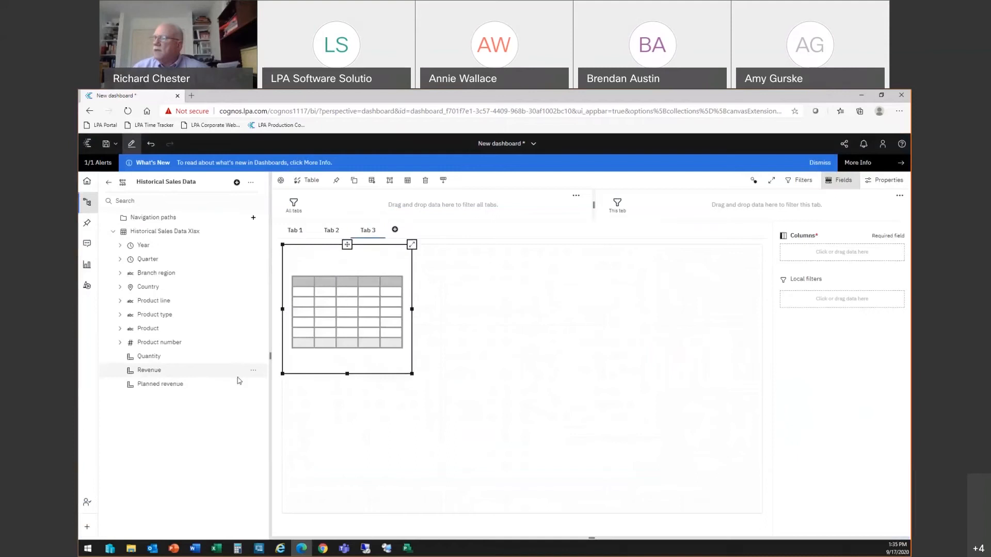
drag(412, 374, 618, 446)
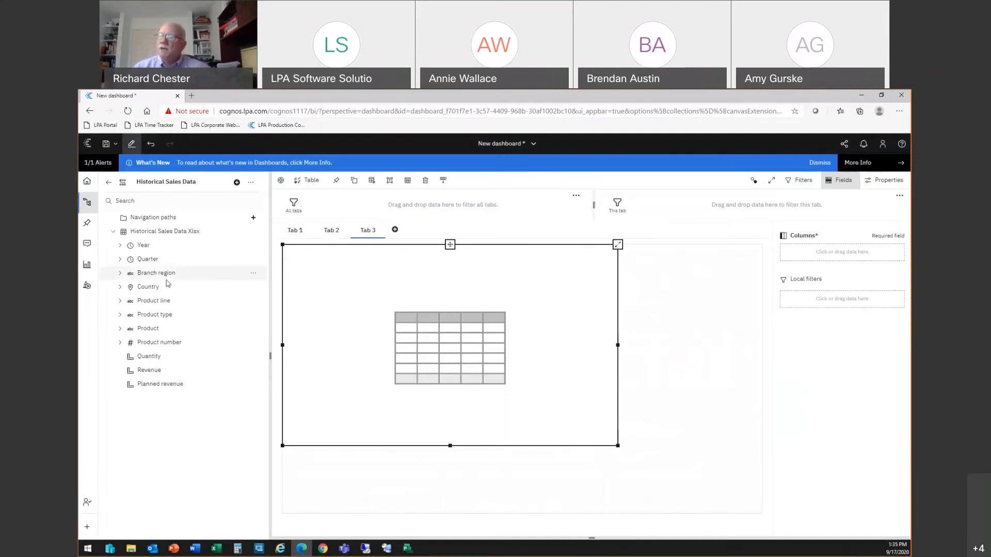
Step: Add Product line, Product type, Revenue and Planned revenue as the table's columns
click(155, 301)
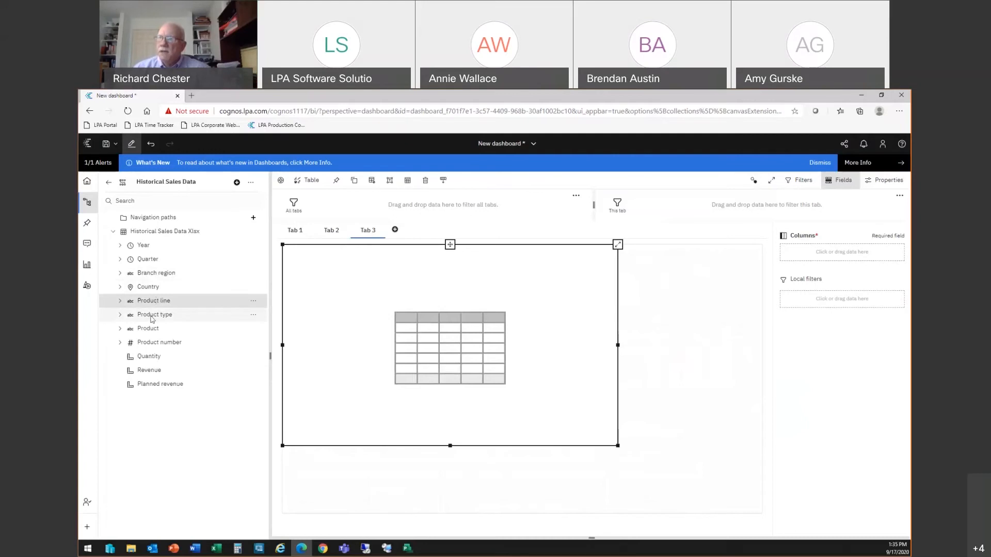
ctrl+click(152, 316)
ctrl+click(153, 370)
ctrl+click(156, 383)
drag(160, 303, 425, 310)
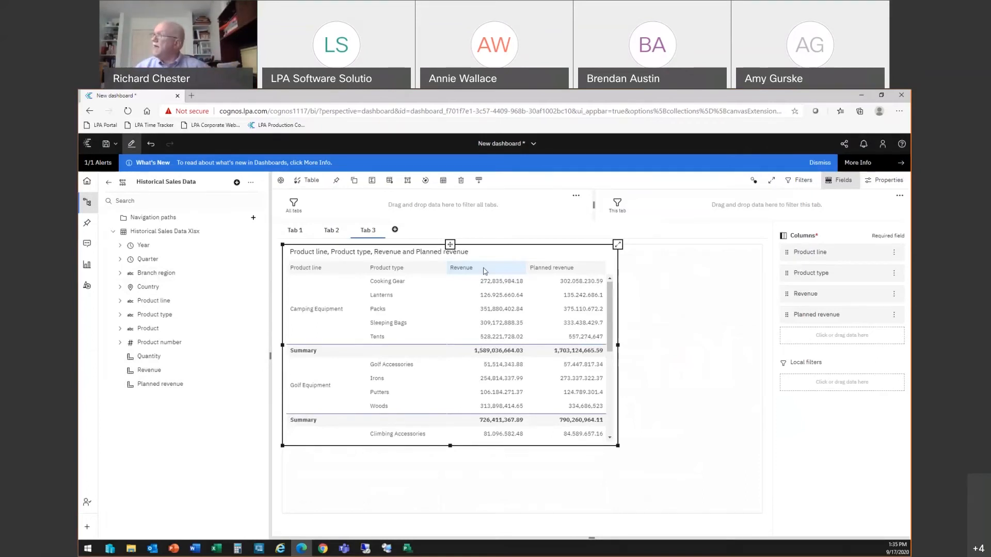
Step: Open the Revenue conditional color properties and set the scale to Numeric
click(881, 181)
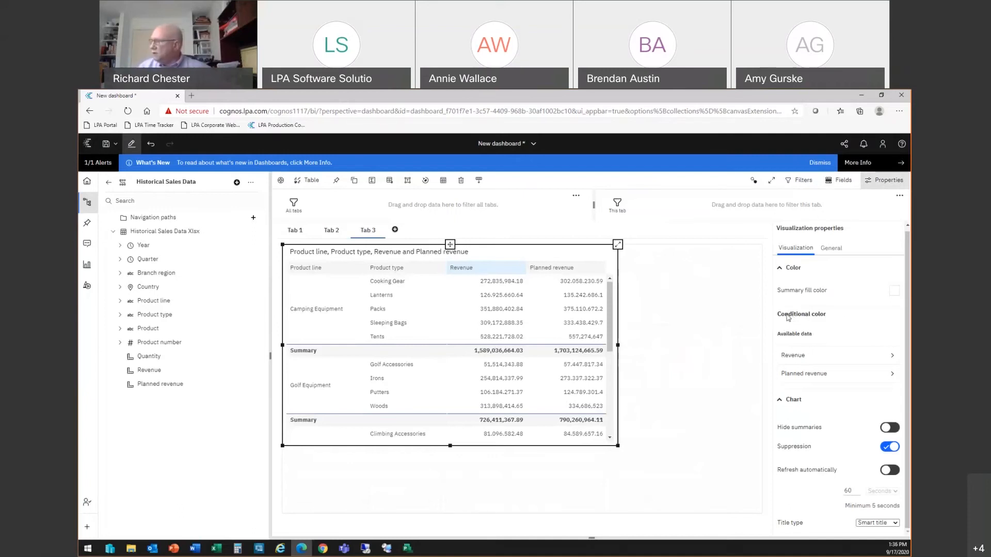
click(794, 358)
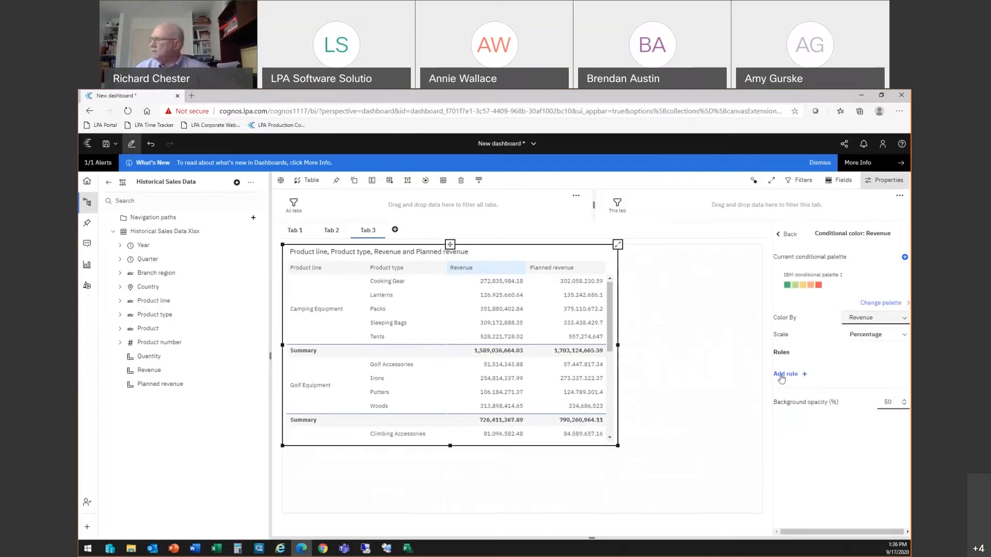
click(903, 337)
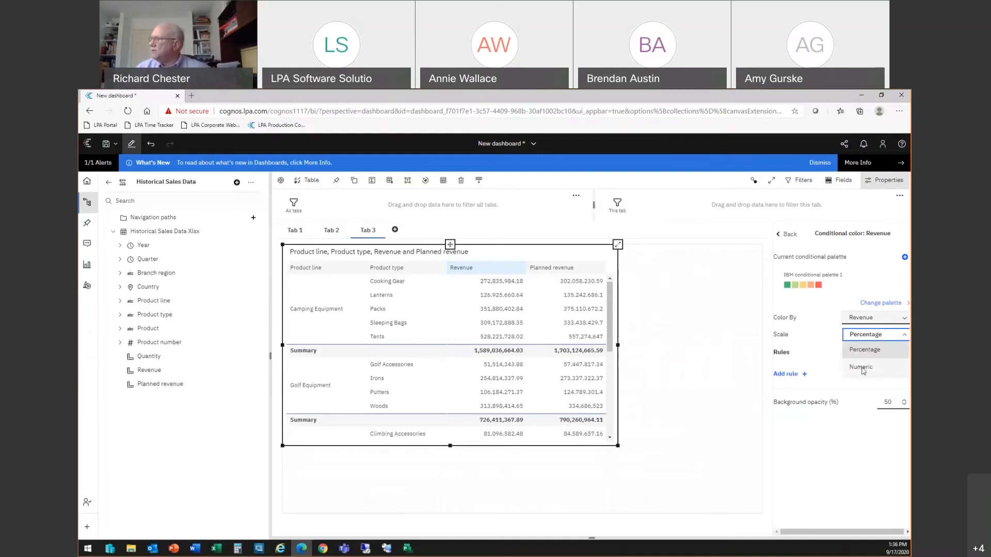
click(815, 364)
Step: Add a conditional color rule for Revenue: Less than 1
click(785, 374)
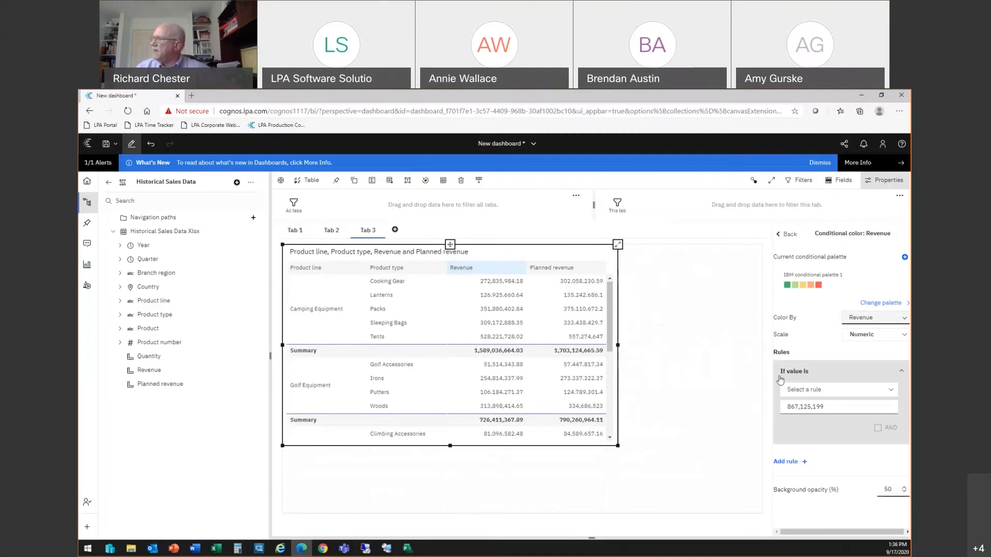
click(800, 391)
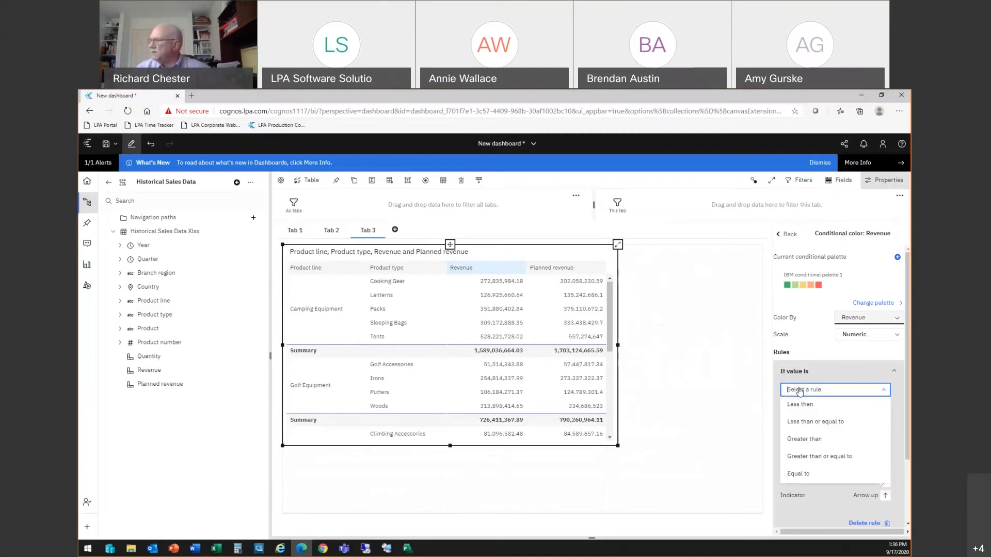
click(800, 405)
click(836, 408)
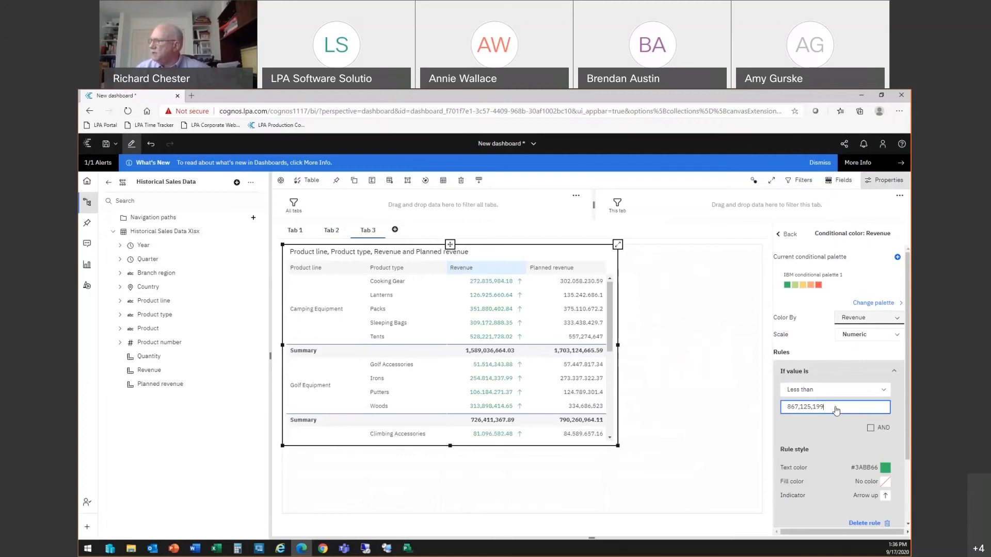
drag(835, 408, 774, 407)
text(1)
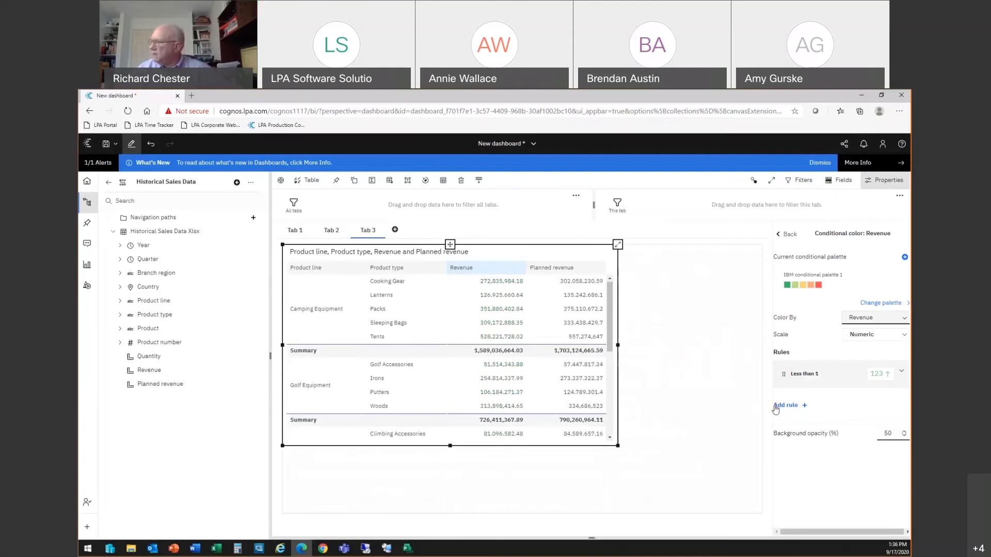
Step: Set the first Revenue rule's value to 125,000,000 and change its text color to red
click(776, 405)
click(824, 440)
key(BackSpace)
key(BackSpace)
key(BackSpace)
key(BackSpace)
key(BackSpace)
key(BackSpace)
key(BackSpace)
key(BackSpace)
key(BackSpace)
key(BackSpace)
key(BackSpace)
text(125000000)
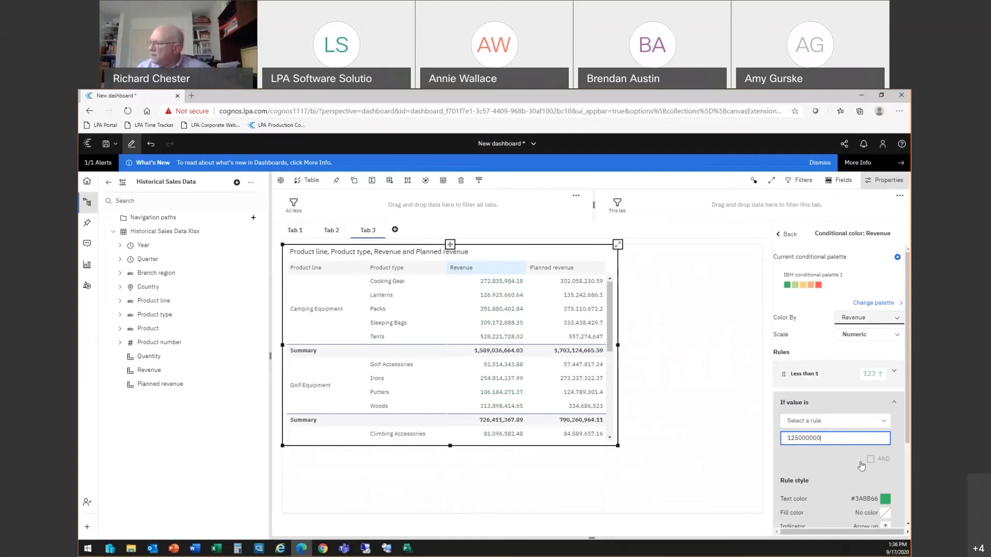
click(886, 500)
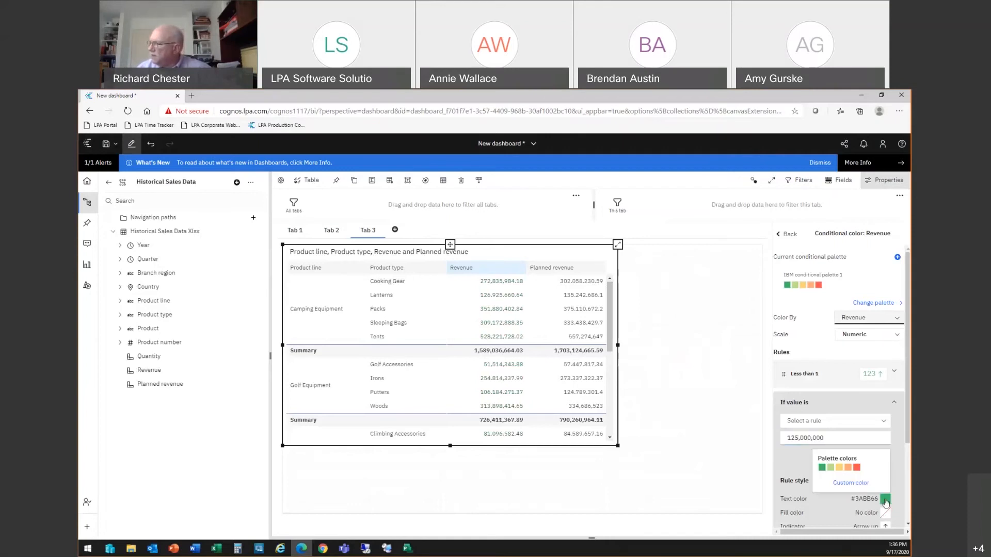
click(857, 467)
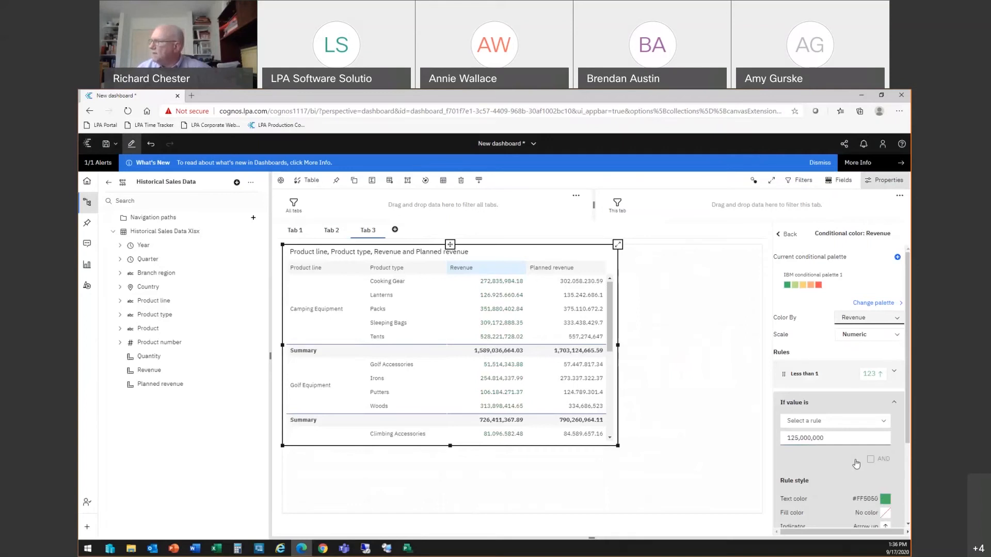
Step: Add a second rule for Revenue: Greater than or equal to 125,000,000
scroll(842, 464, down, 3)
click(787, 493)
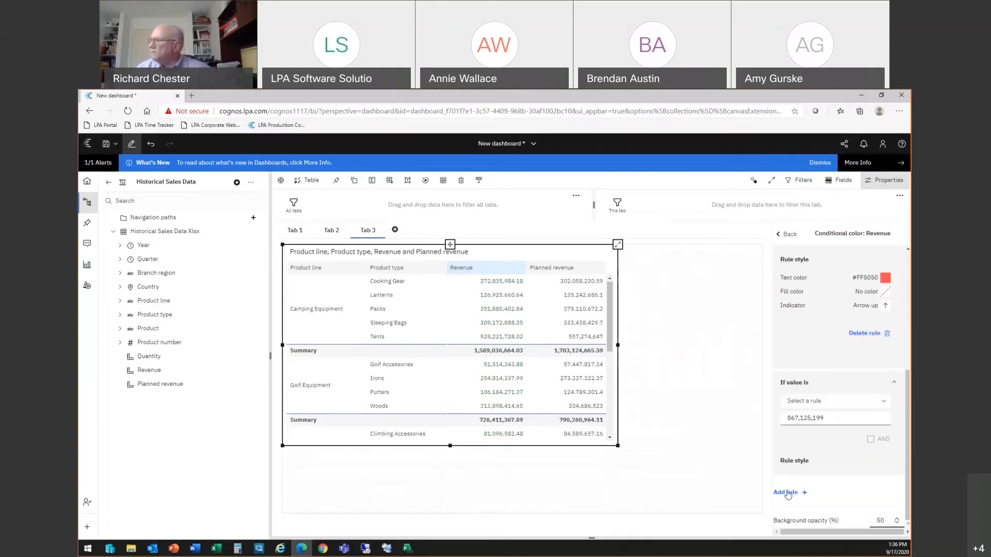
click(806, 309)
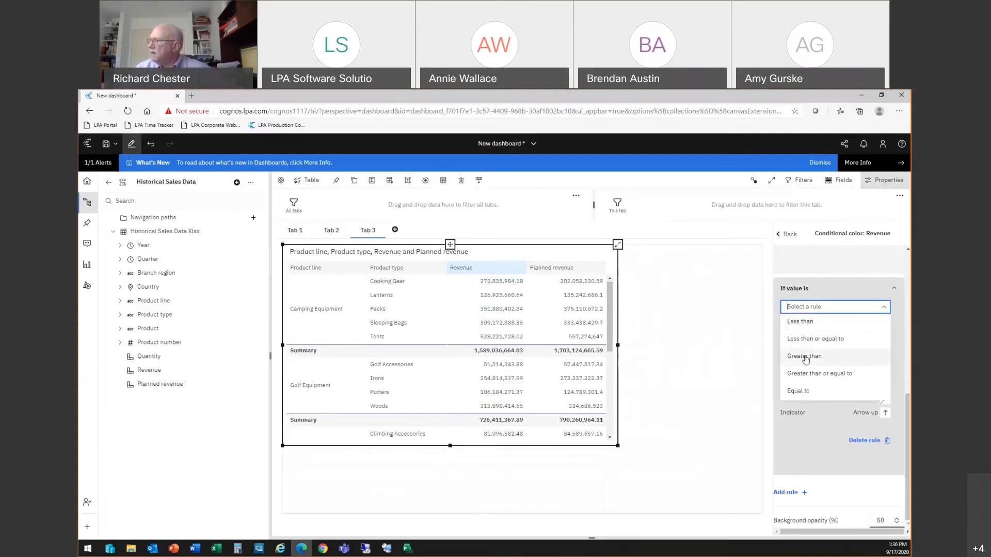
click(805, 374)
click(828, 325)
drag(811, 324, 825, 324)
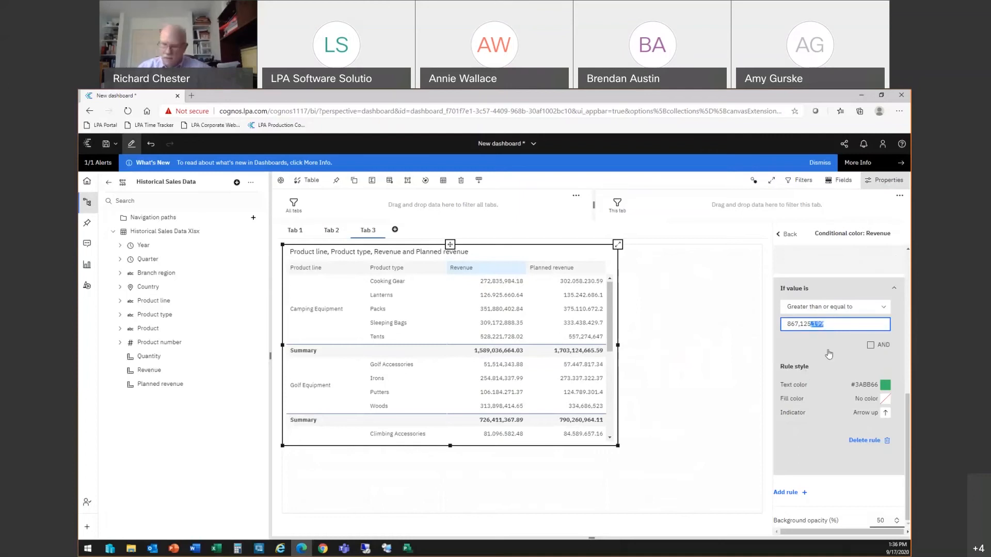
key(BackSpace)
key(BackSpace)
key(BackSpace)
key(BackSpace)
key(BackSpace)
key(BackSpace)
key(BackSpace)
key(BackSpace)
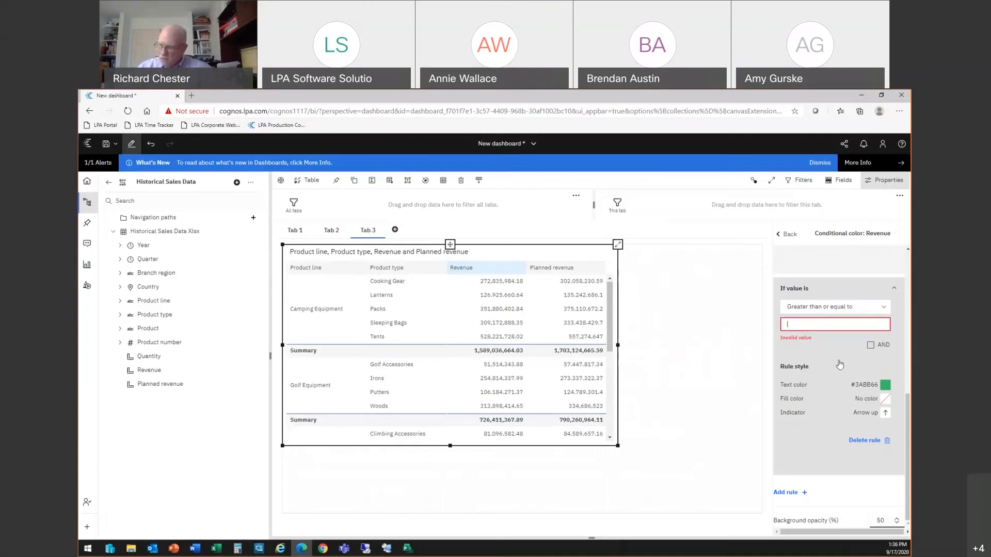
text(125,000,0)
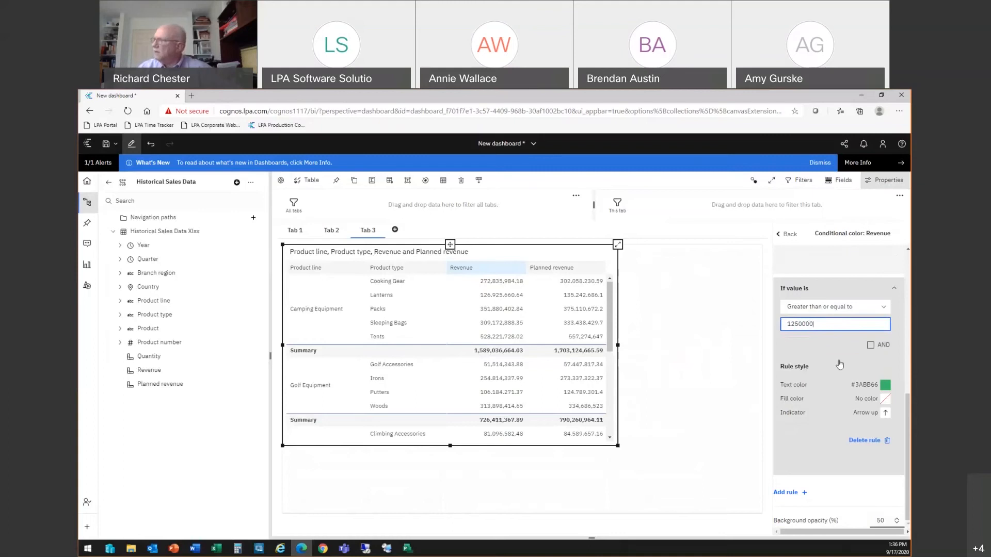
text(00)
Step: Add an AND condition Less than 400,000,000 to the second rule and set its text color to yellow
click(871, 345)
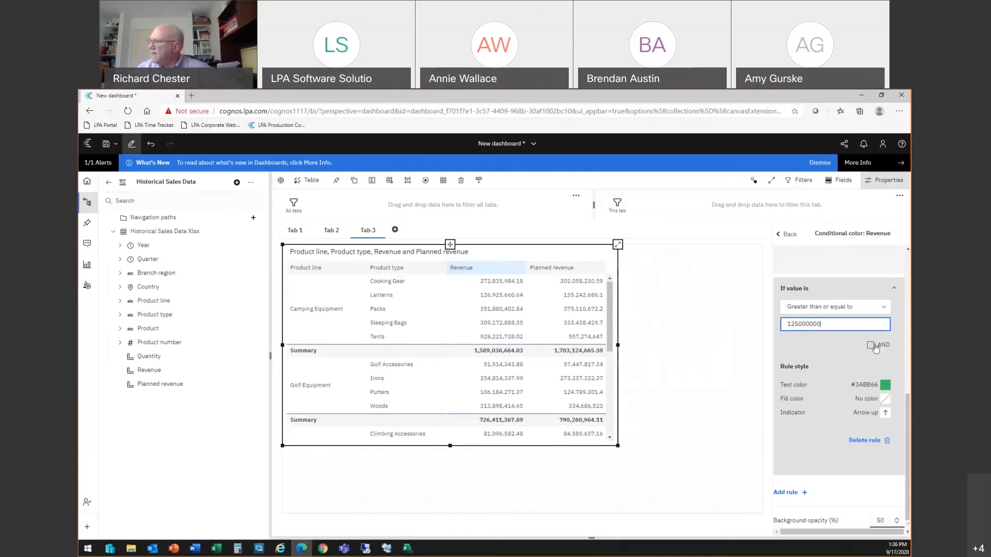
click(847, 366)
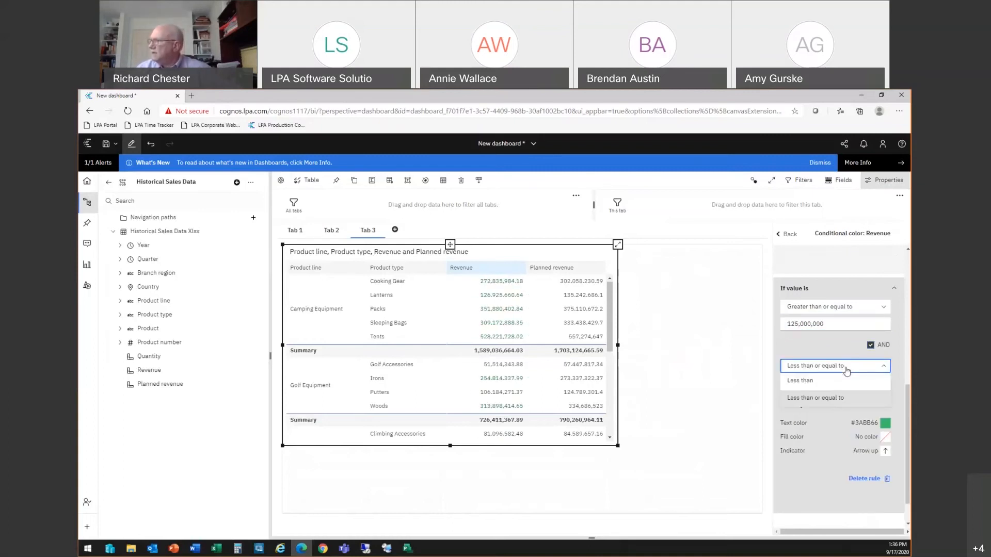
click(807, 382)
click(828, 385)
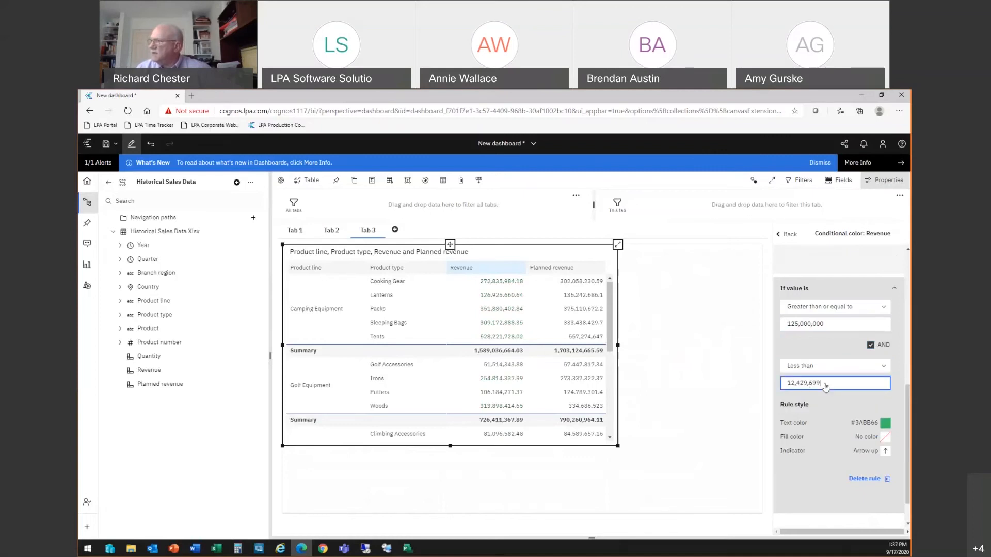
drag(822, 385, 785, 386)
text(400,000,0)
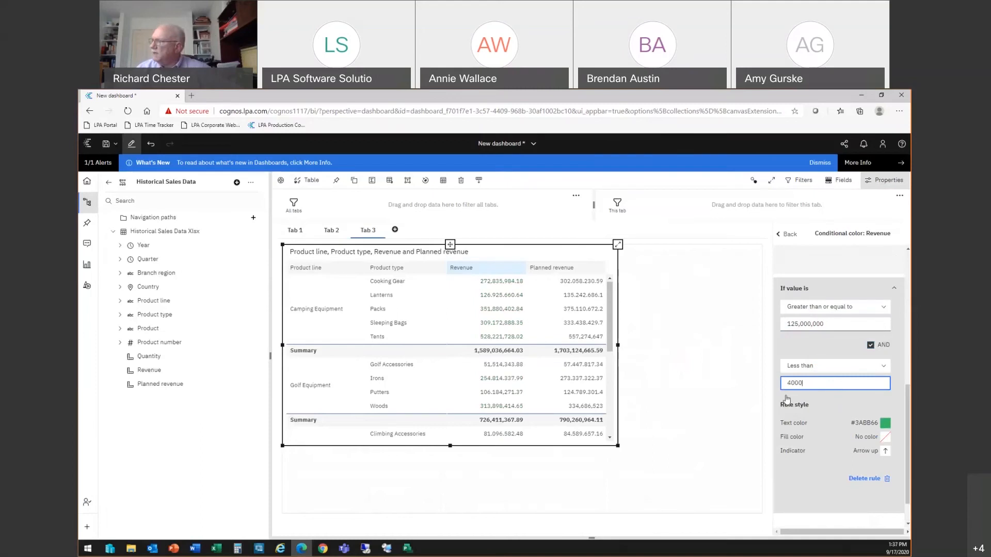
text(0)
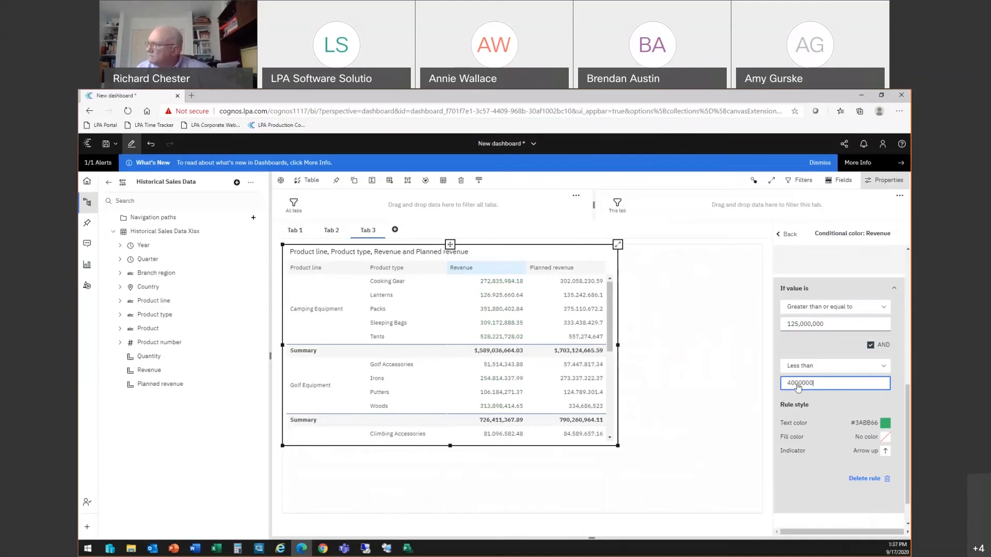
text(0)
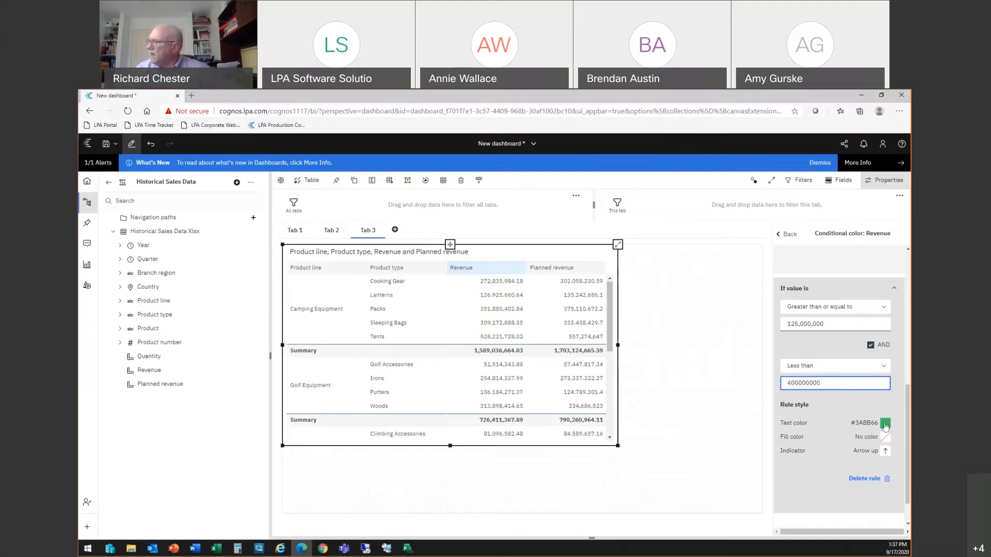
click(885, 423)
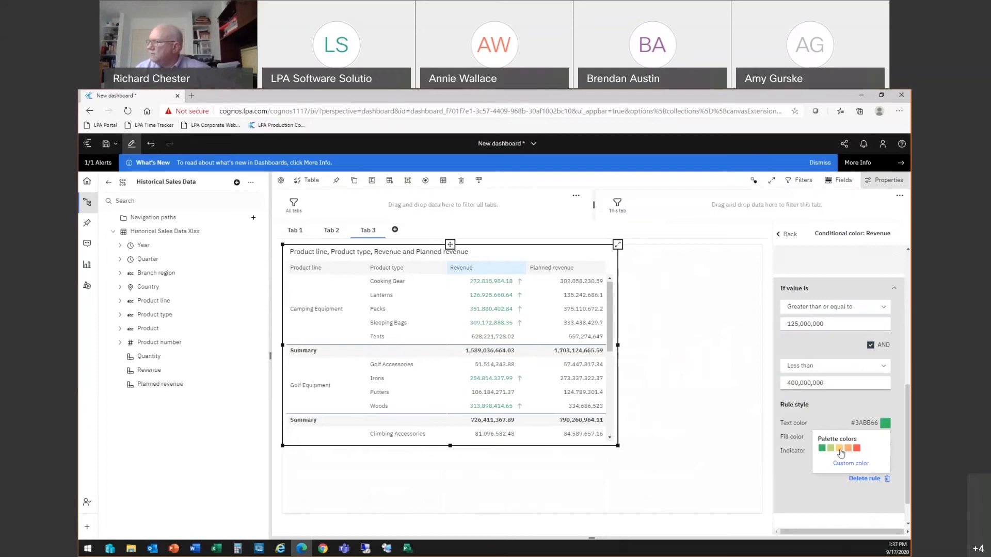
click(848, 449)
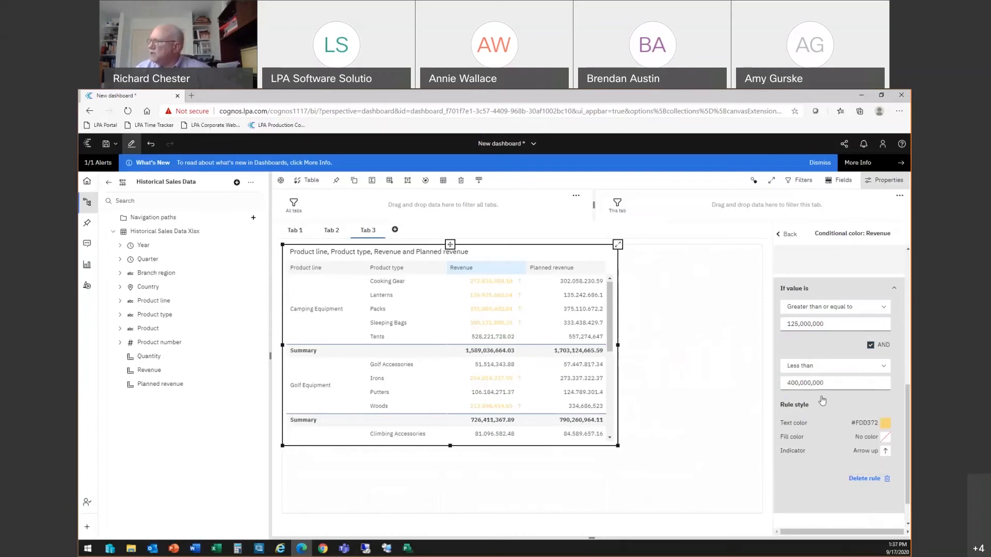
Step: Add a third rule for Revenue: Greater than or equal to 400,000,000
scroll(831, 408, down, 1)
click(786, 493)
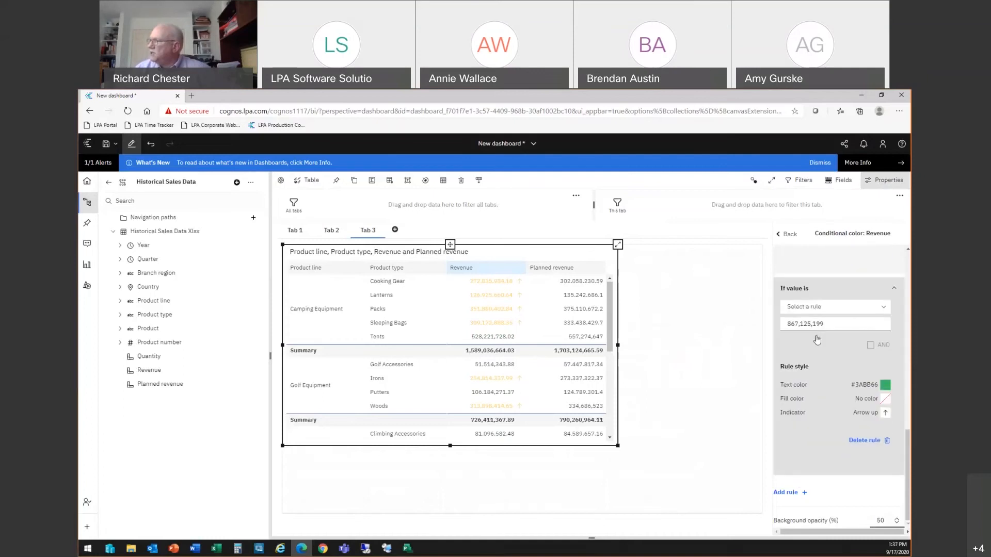
click(821, 308)
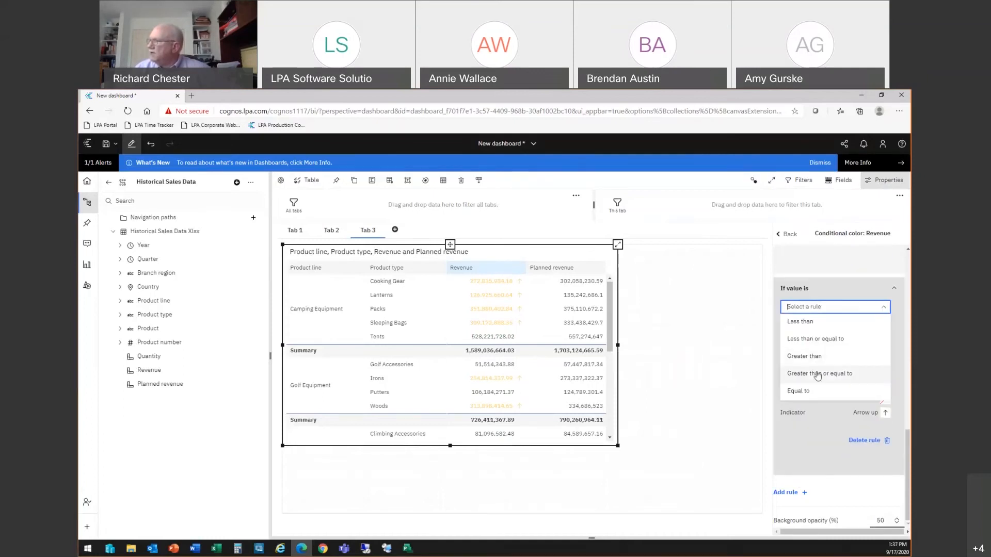
click(816, 373)
click(826, 325)
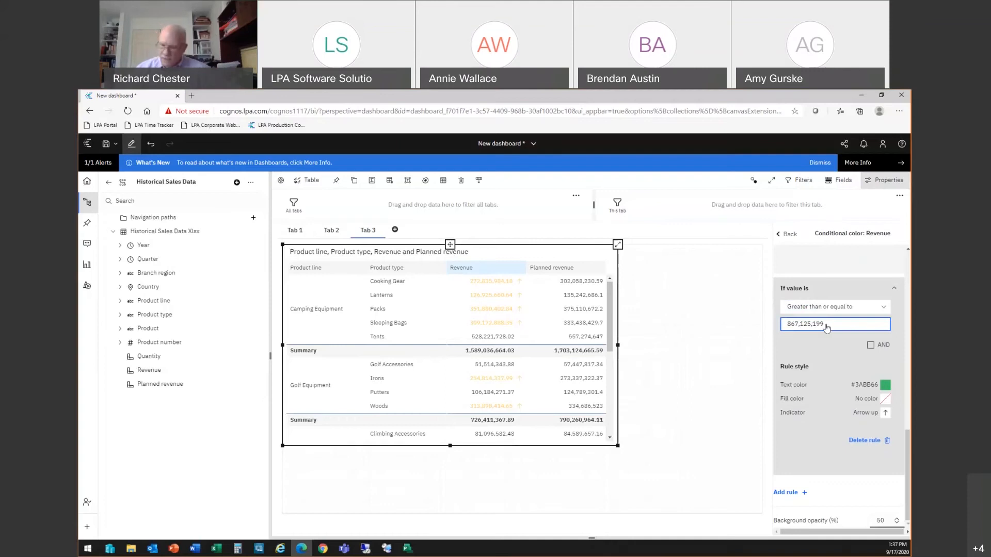
key(BackSpace)
key(BackSpace)
key(BackSpace)
key(BackSpace)
key(BackSpace)
key(BackSpace)
key(BackSpace)
key(BackSpace)
key(BackSpace)
key(BackSpace)
key(BackSpace)
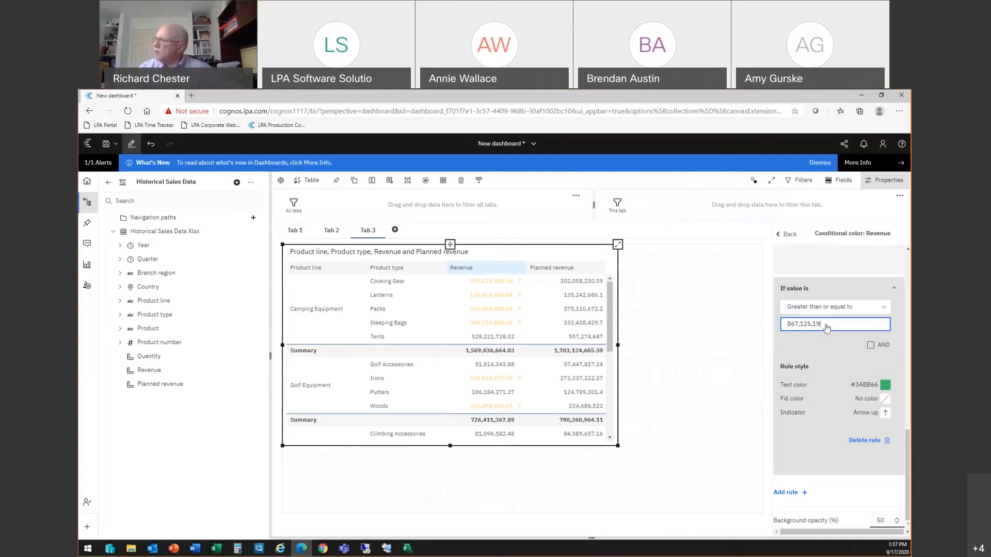
text(400000000)
click(828, 348)
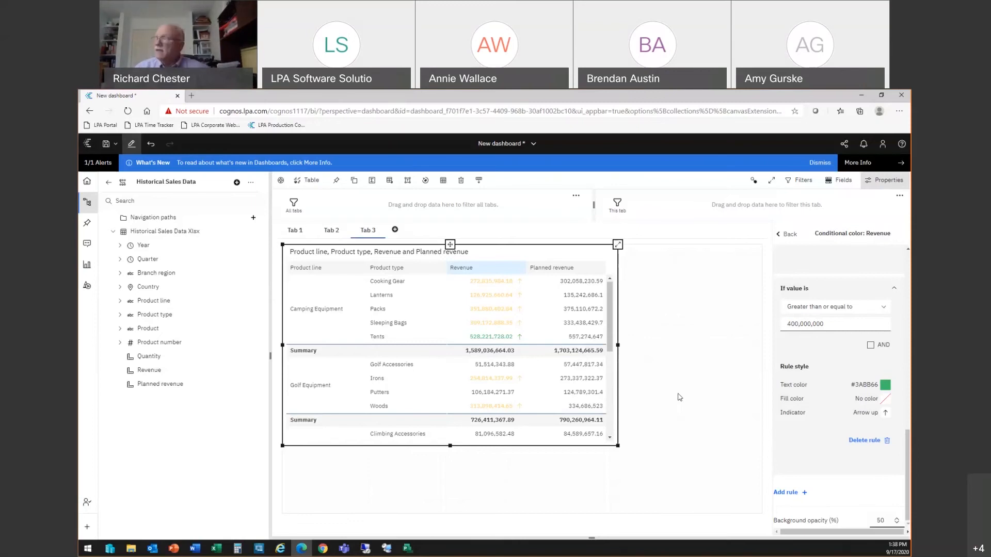
key(alt+Tab)
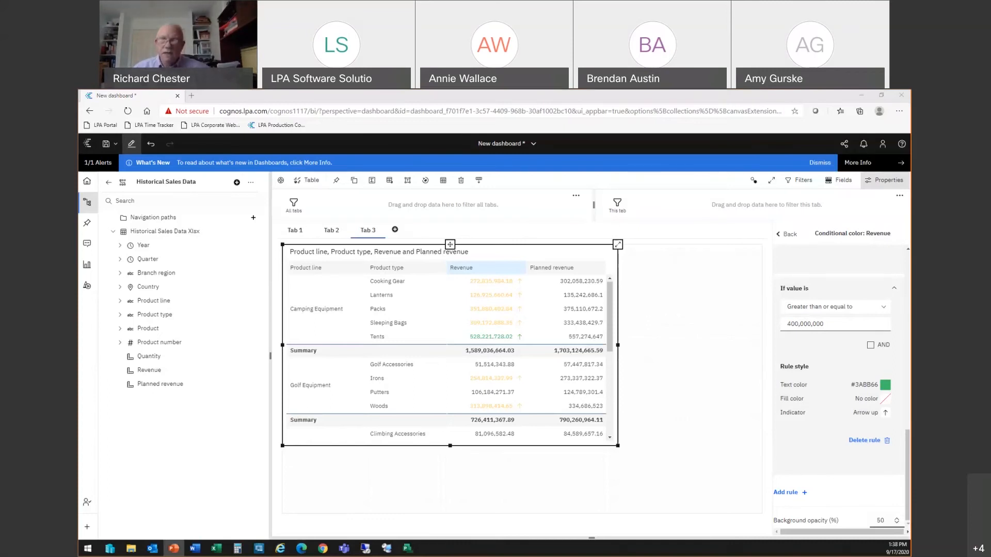
key(alt+Tab)
click(189, 333)
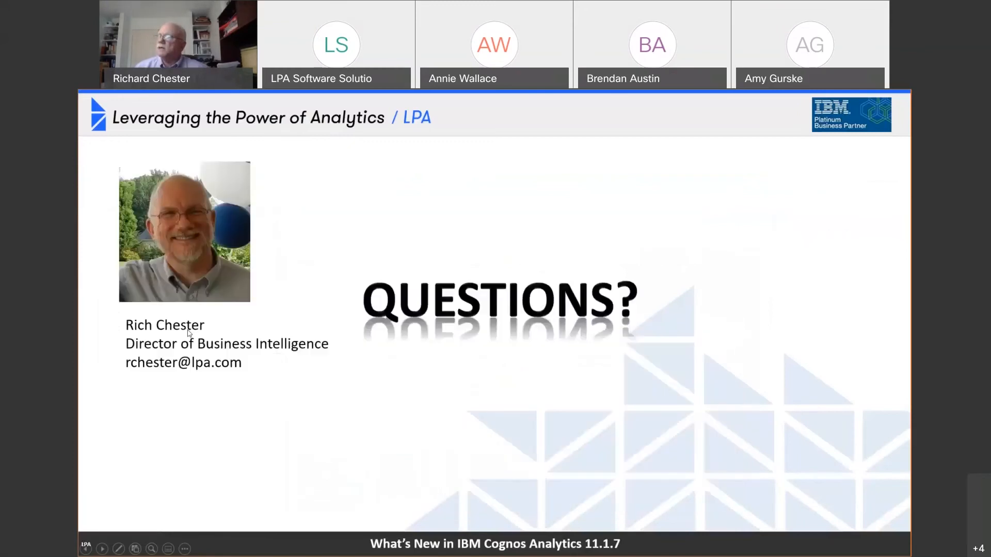